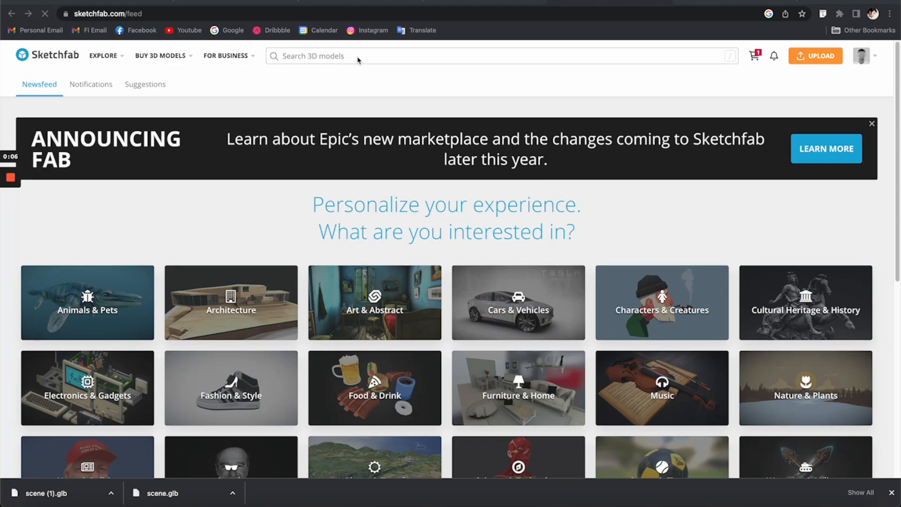
Step: Search Sketchfab for downloadable "Gundam" models and open the SAZABI MSN-04 Gundam model from the results
left_click(355, 56)
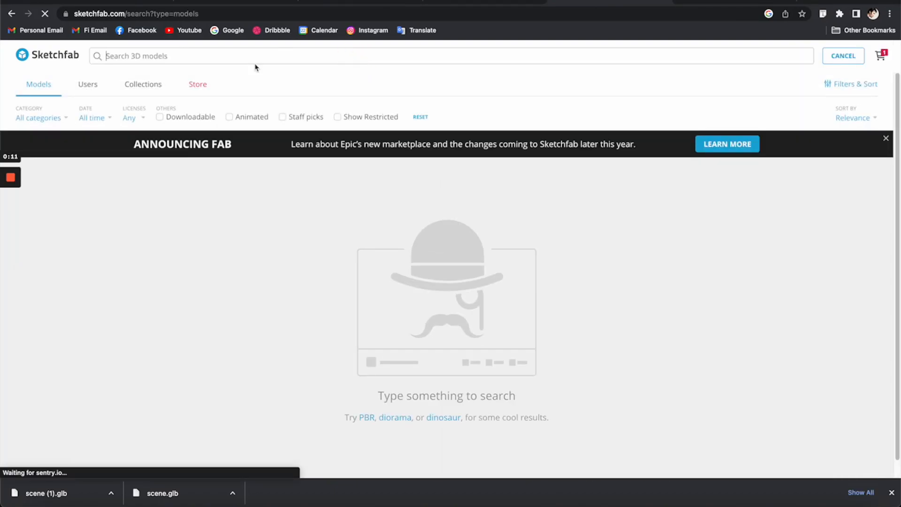
type("Gundam")
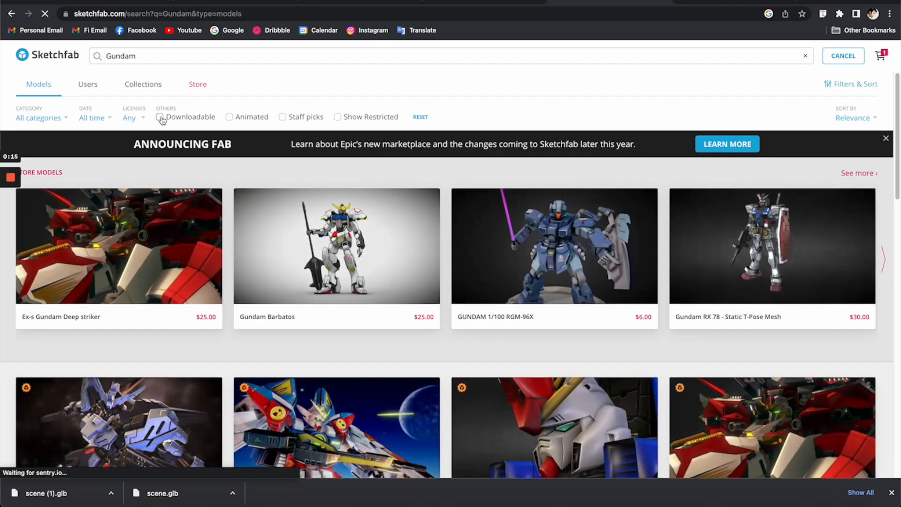
left_click(160, 116)
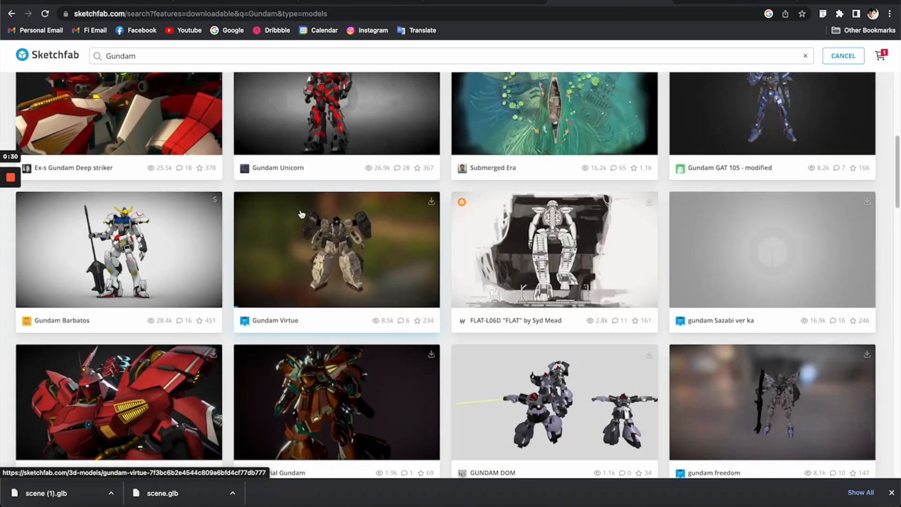
scroll(342, 239, "down", 4)
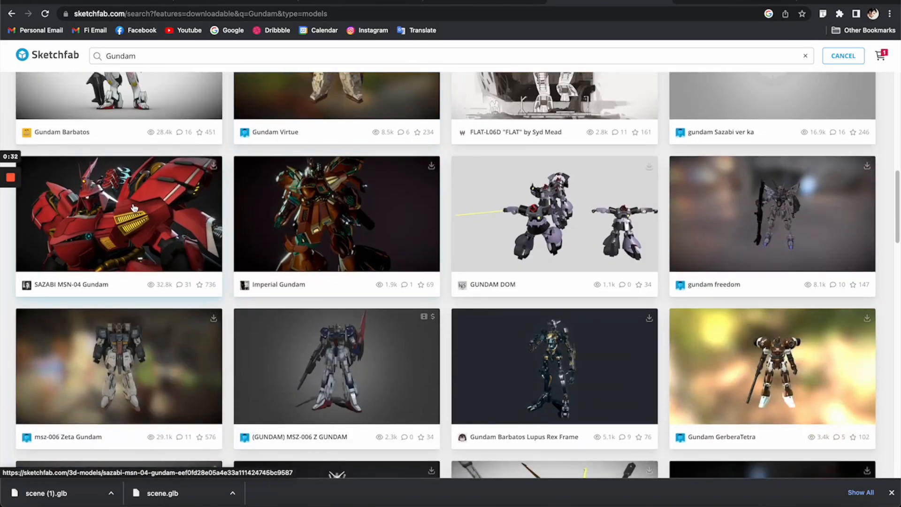
left_click(92, 213)
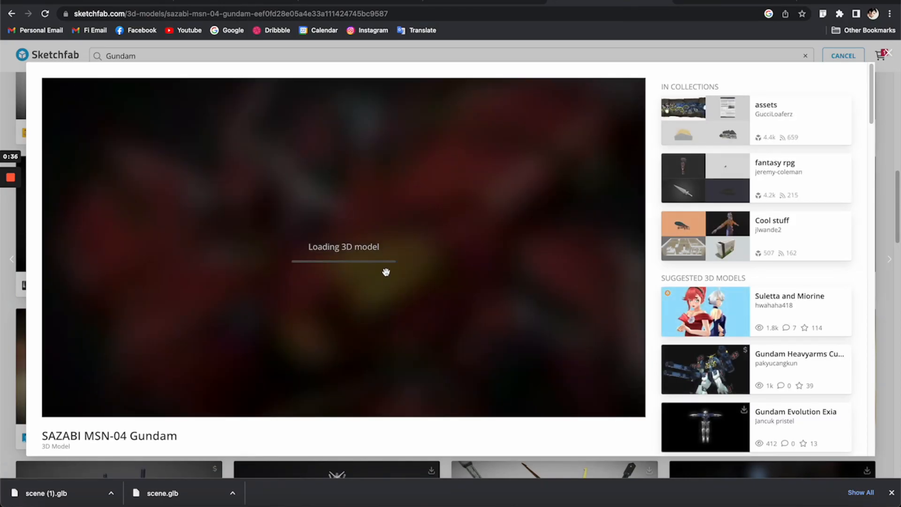
Step: Inspect the SAZABI MSN-04 Gundam model in the 3D preview and download it in glTF format
scroll(385, 270, "down", 5)
left_click_drag(353, 270, 390, 274)
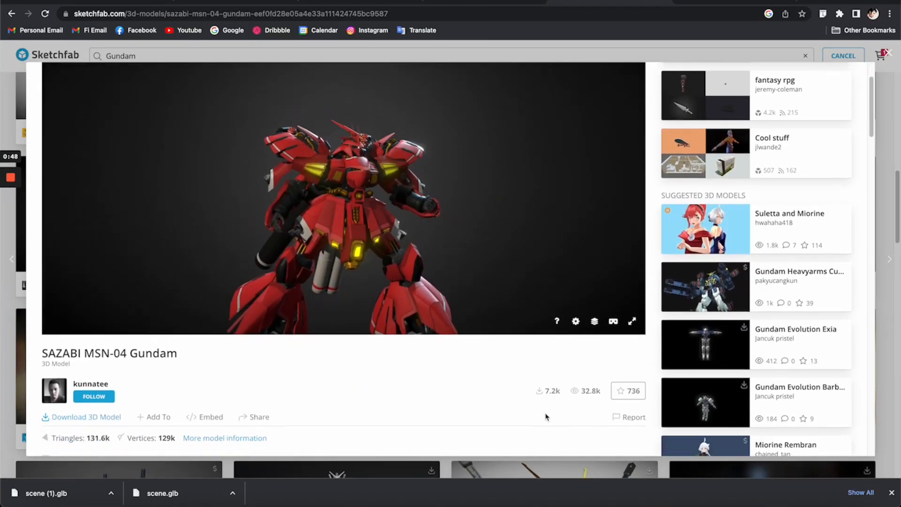
scroll(546, 416, "down", 1)
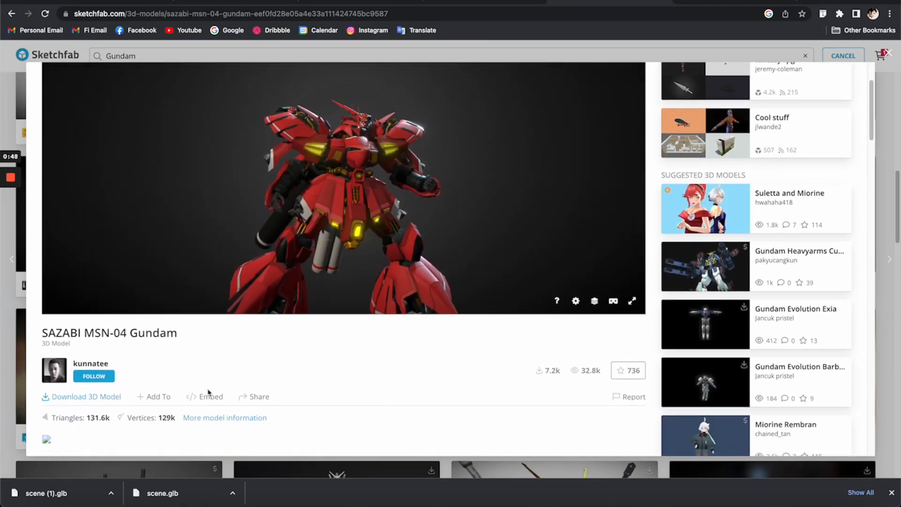
left_click(87, 397)
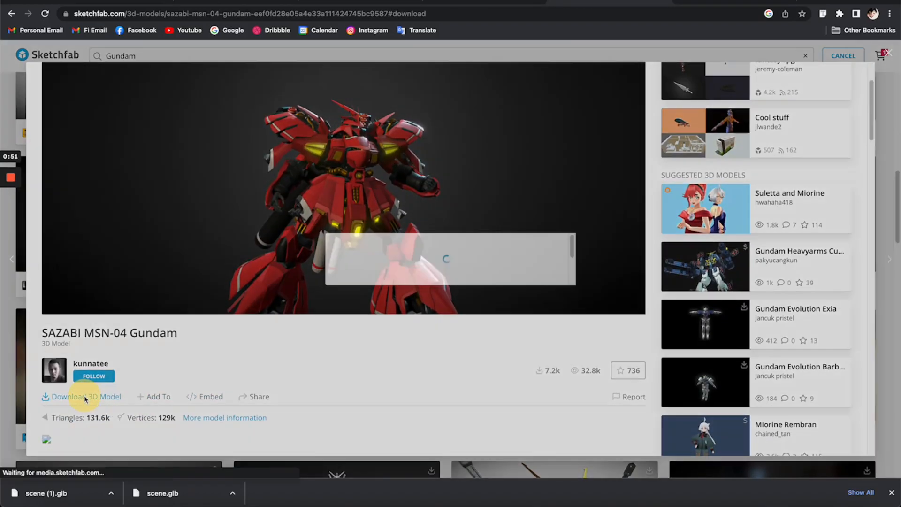
scroll(444, 310, "down", 2)
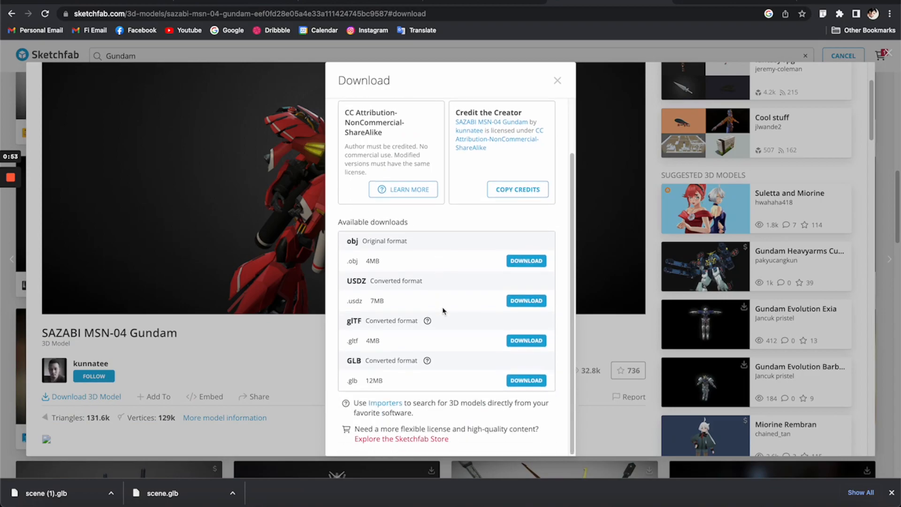
left_click(524, 345)
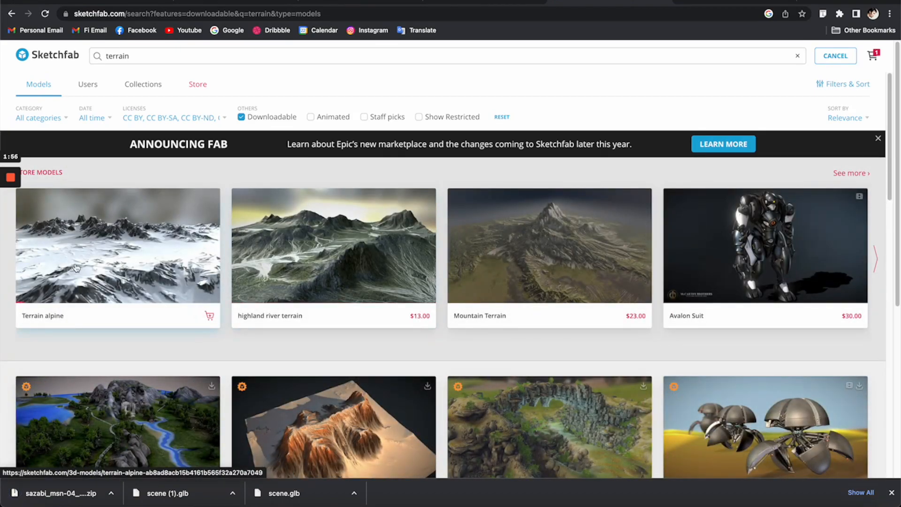
Step: Open Snowy Mountain - Terrain from the terrain search results and download it in glTF format
scroll(76, 266, "down", 6)
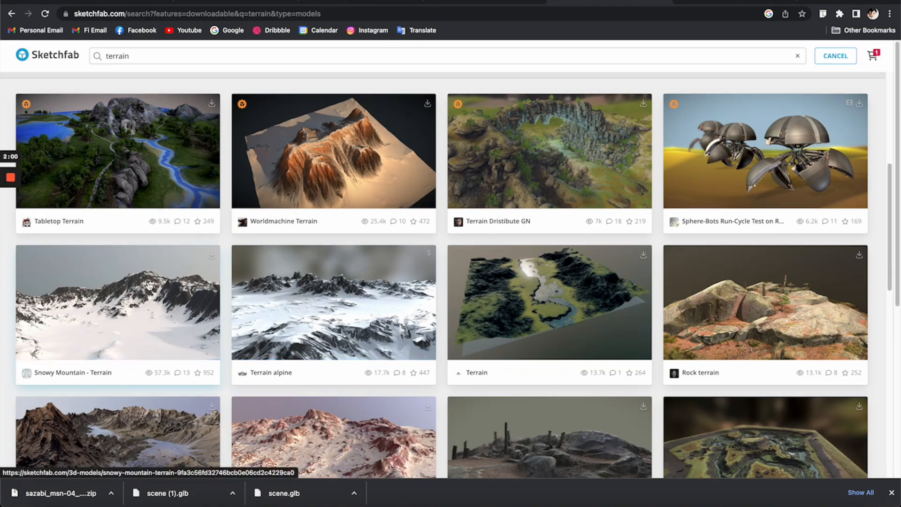
left_click(149, 286)
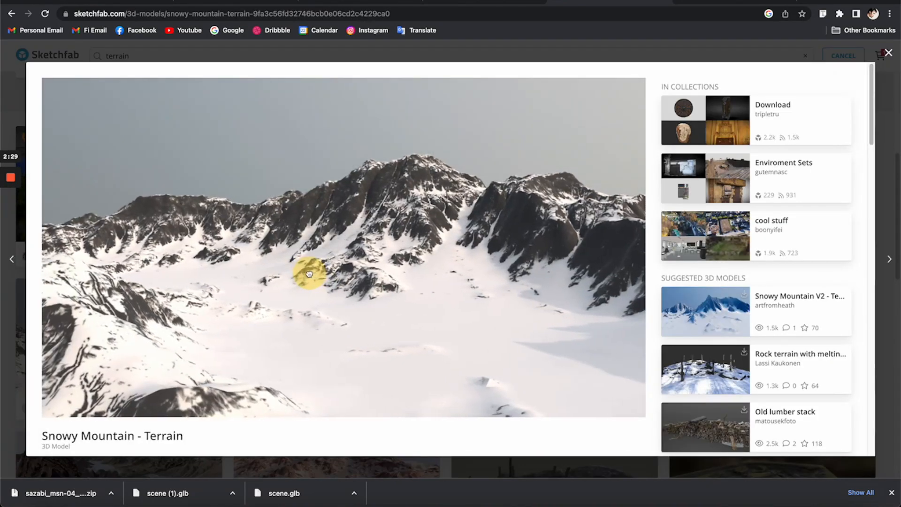
left_click_drag(304, 273, 338, 278)
scroll(338, 278, "down", 3)
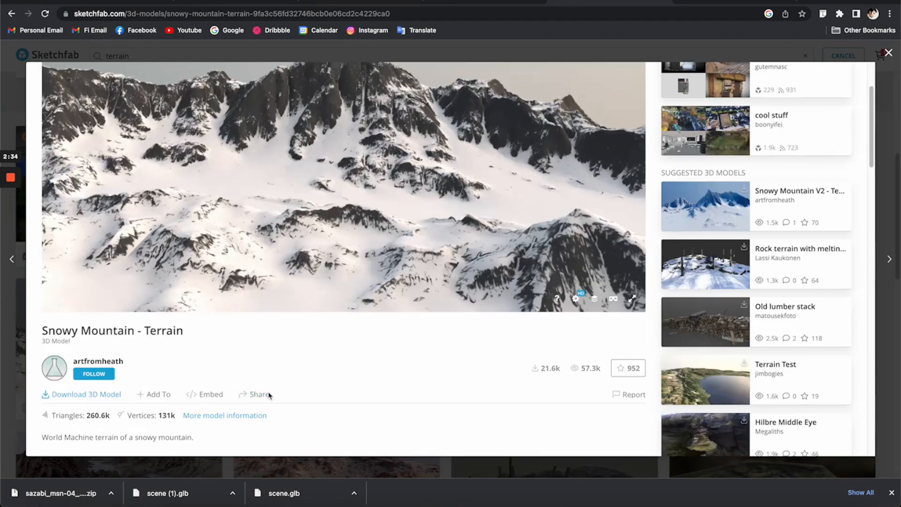
left_click(82, 395)
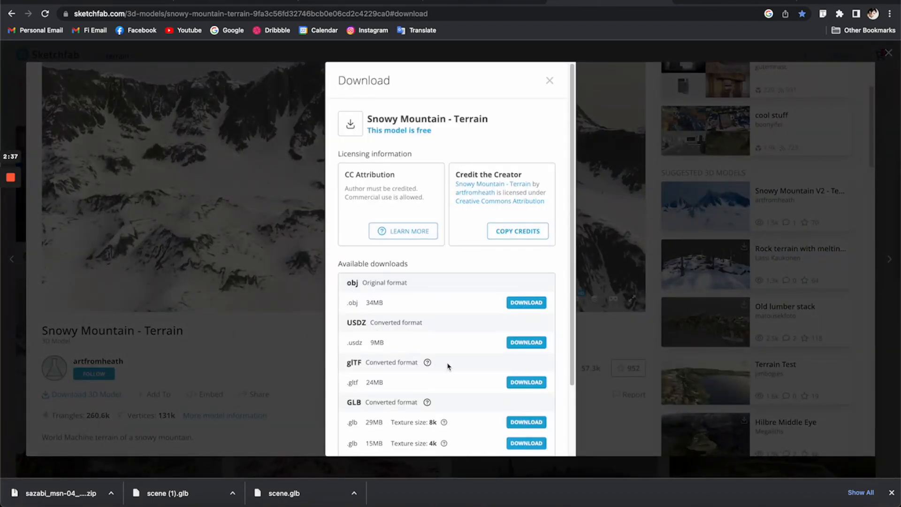
scroll(448, 367, "down", 1)
left_click(526, 361)
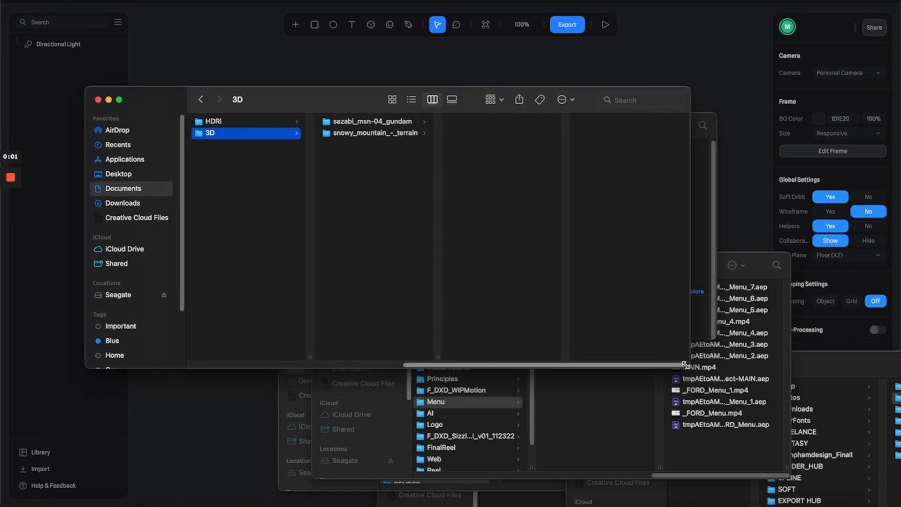
Step: Open the snowy_mountain_-_terrain folder in an enlarged Finder window, and bring up the converter page sbtron.github.io/makeglb in Chrome
left_click_drag(757, 430, 777, 447)
left_click(454, 135)
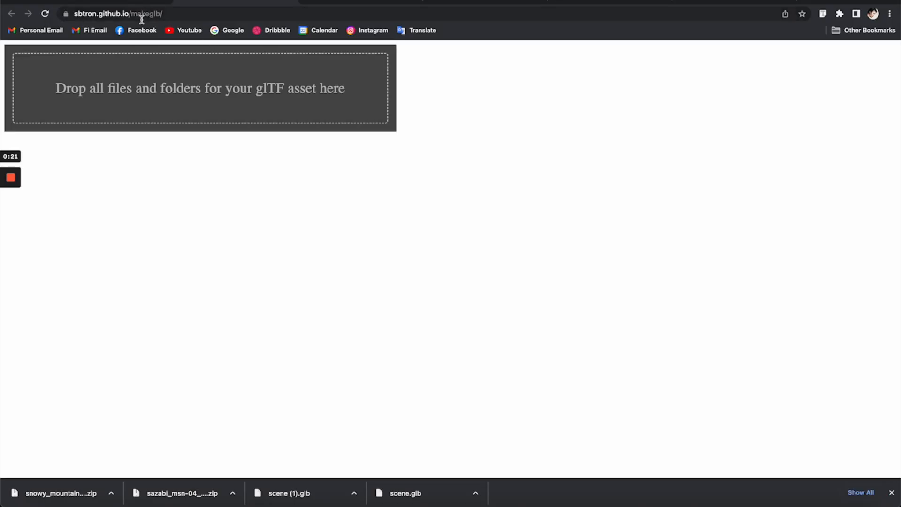
left_click(143, 14)
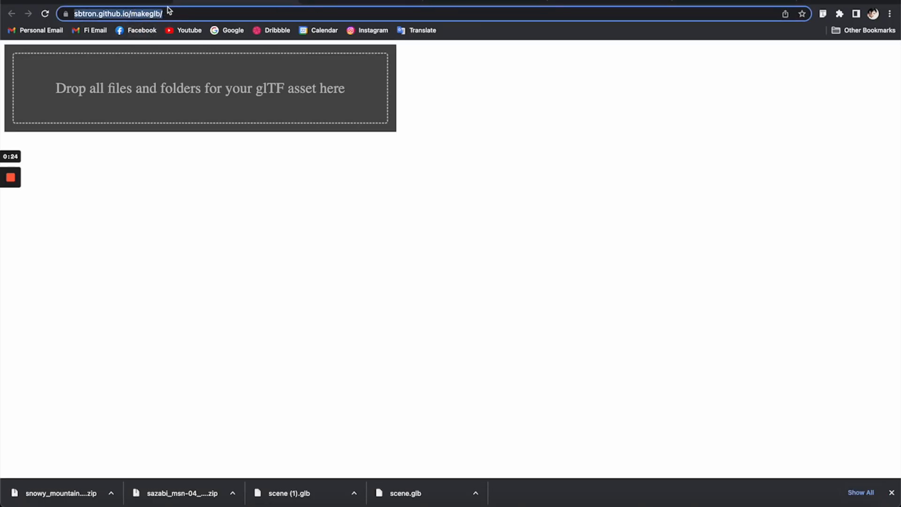
left_click(182, 179)
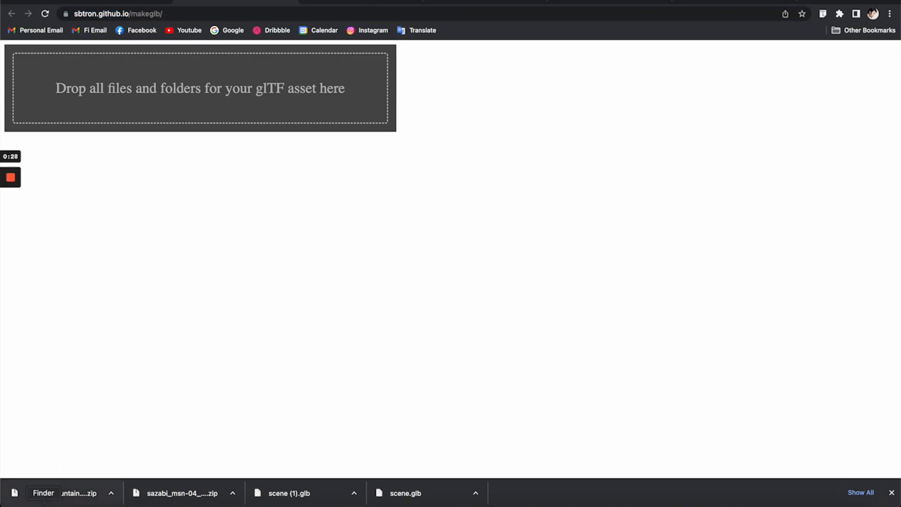
Step: Convert the snowy mountain terrain to GLB by adding its textures folder, scene.gltf and scene.bin to the makeglb page
left_click(43, 503)
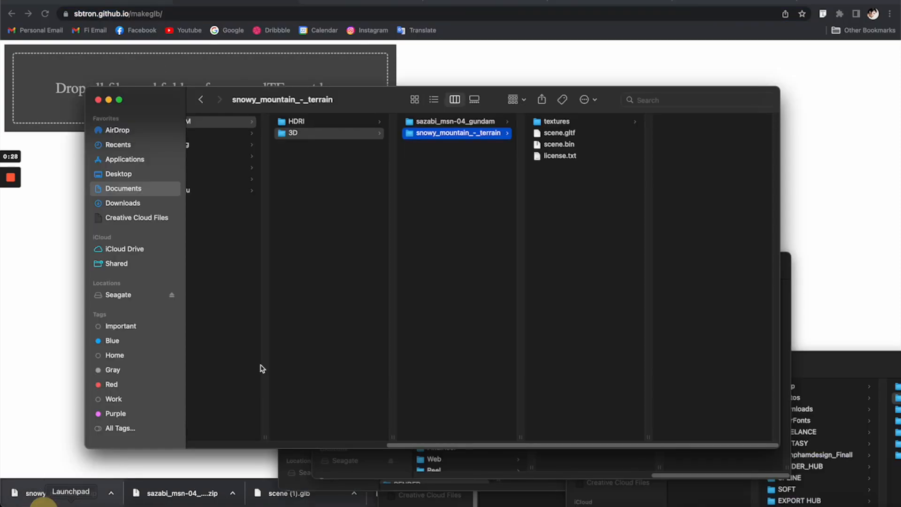
left_click(555, 123)
left_click(562, 145, "shift")
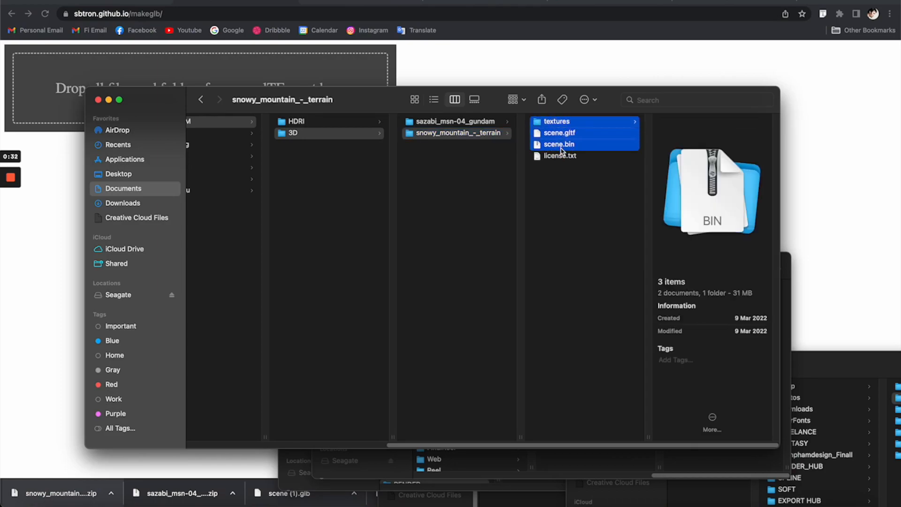
left_click_drag(561, 147, 215, 73)
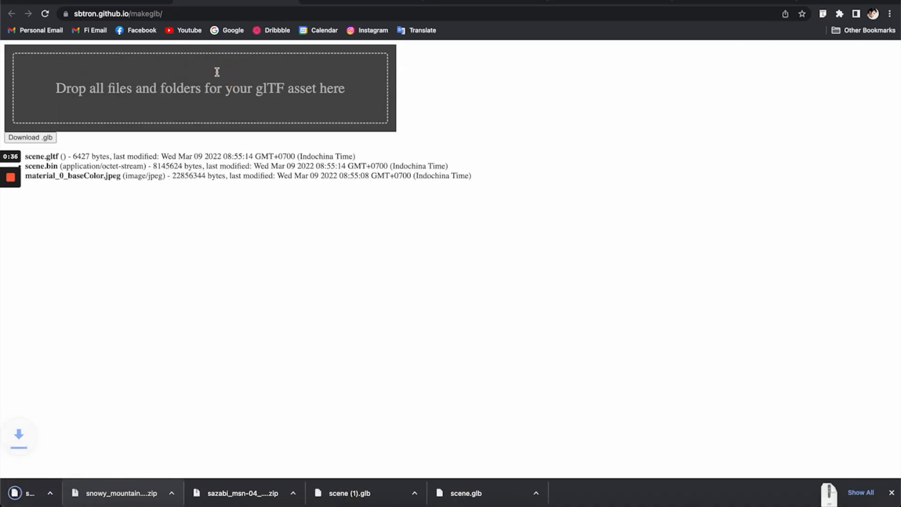
Step: Show the converted scene (2).glb in the Downloads folder and rename it as Terrain
left_click(111, 493)
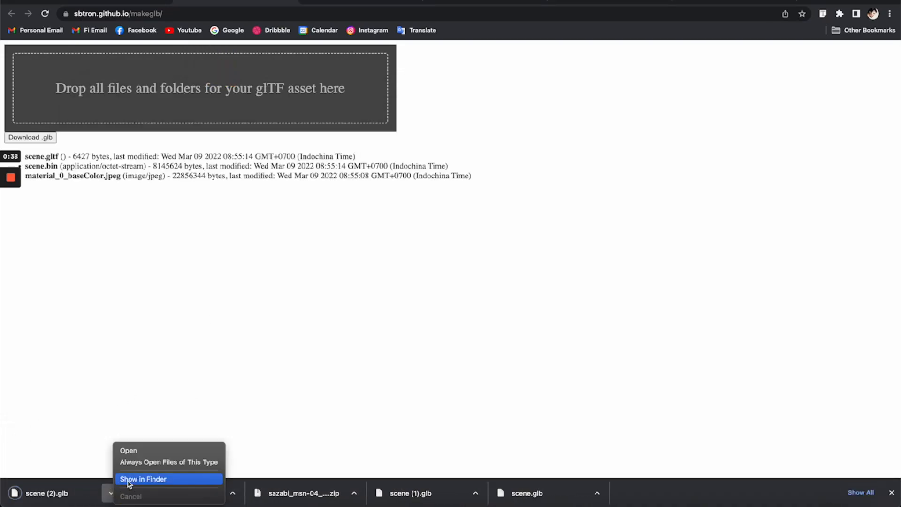
left_click(127, 478)
left_click(368, 162)
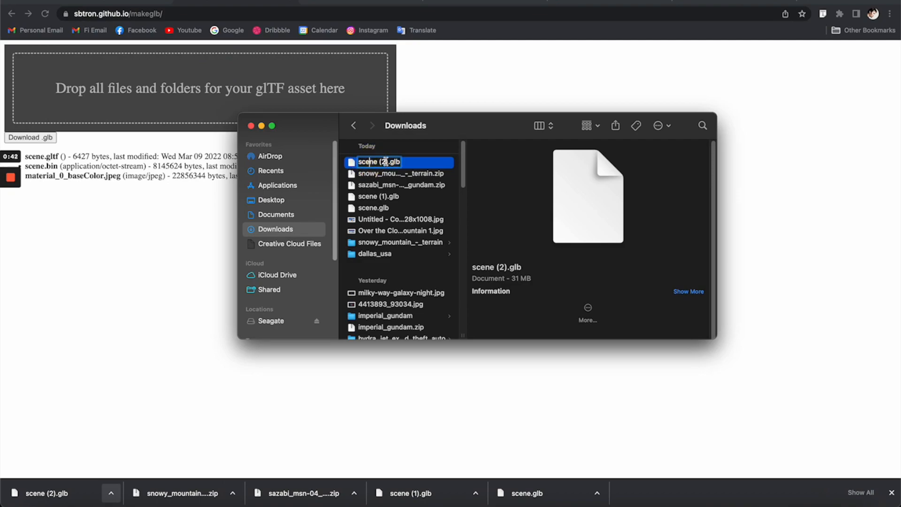
type("Terrain")
key("Return")
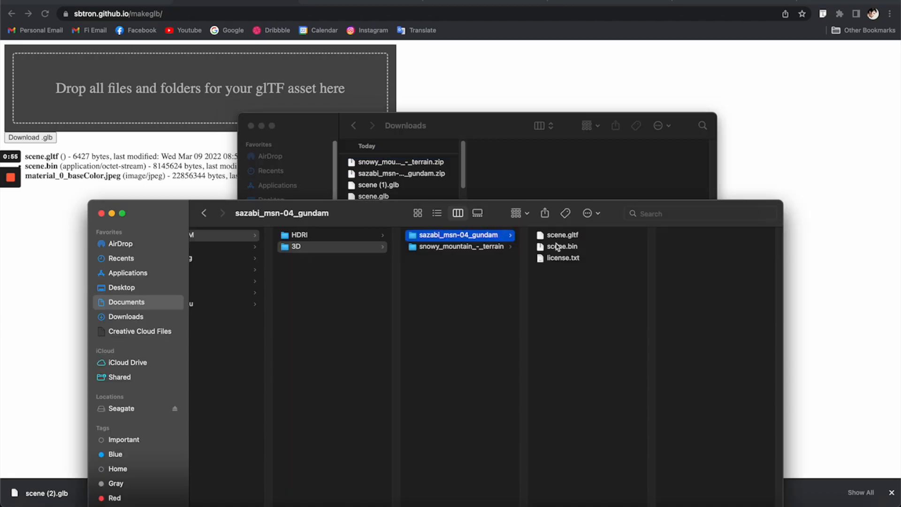
Step: Convert scene.gltf and scene.bin from the sazabi_msn-04_gundam folder to GLB on the makeglb page and show the downloaded file in Finder
left_click(582, 237)
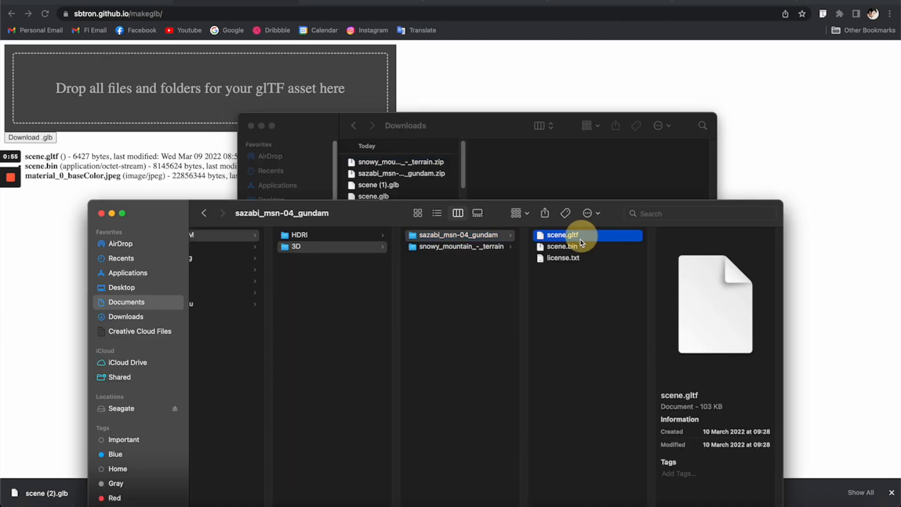
left_click(571, 247, "shift")
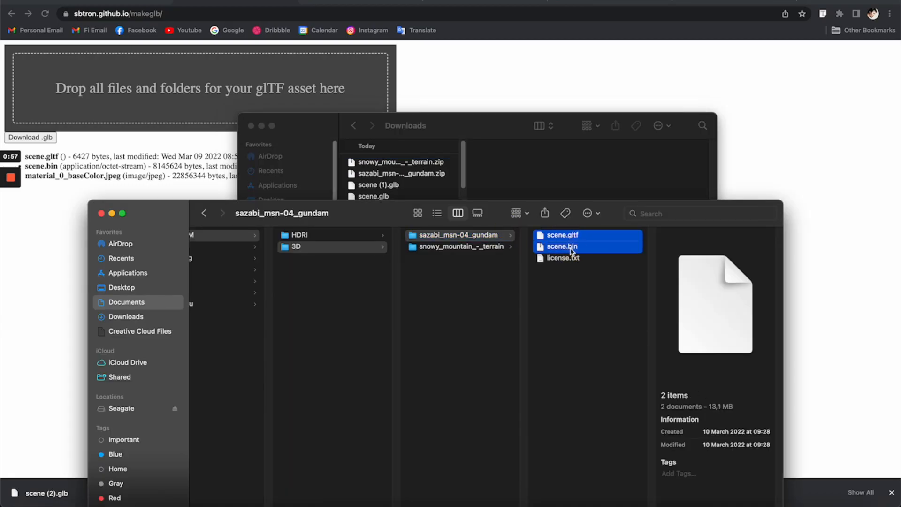
left_click_drag(570, 248, 211, 92)
left_click(112, 492)
left_click(151, 479)
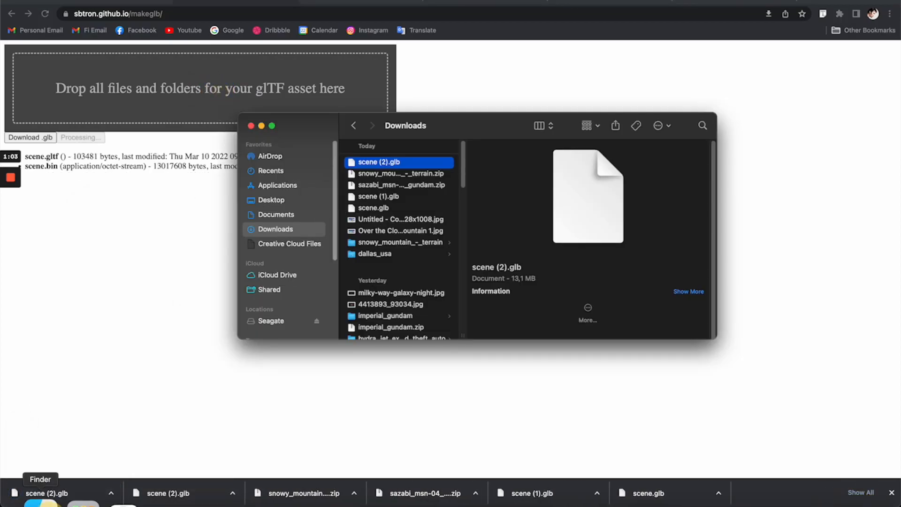
Step: Switch to Spline and import the terrain GLB from the snowy_mountain_-_terrain folder into the empty scene
right_click(42, 501)
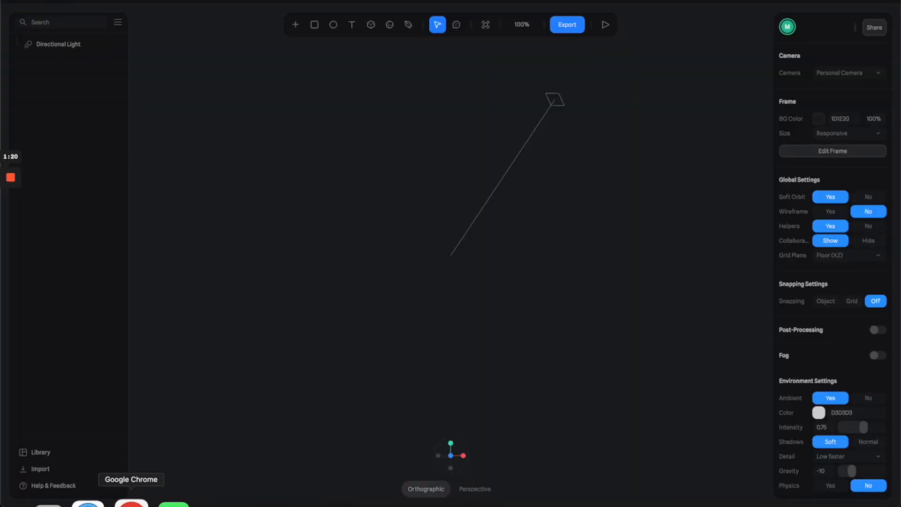
left_click(44, 502)
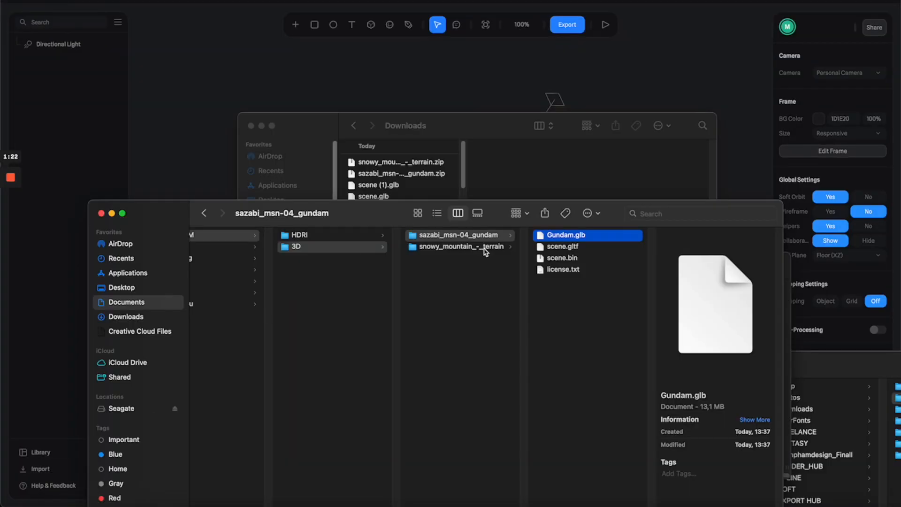
left_click(461, 246)
left_click(577, 237)
left_click_drag(581, 240, 501, 118)
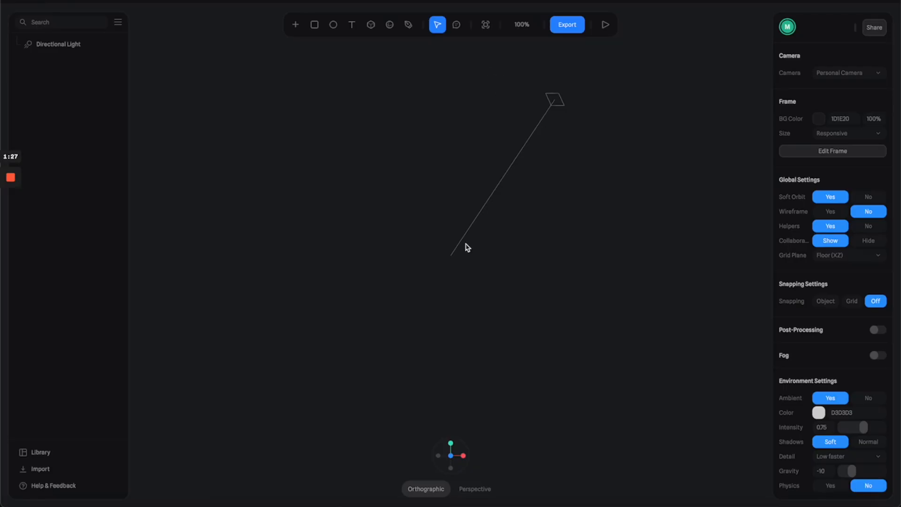
left_click(625, 193)
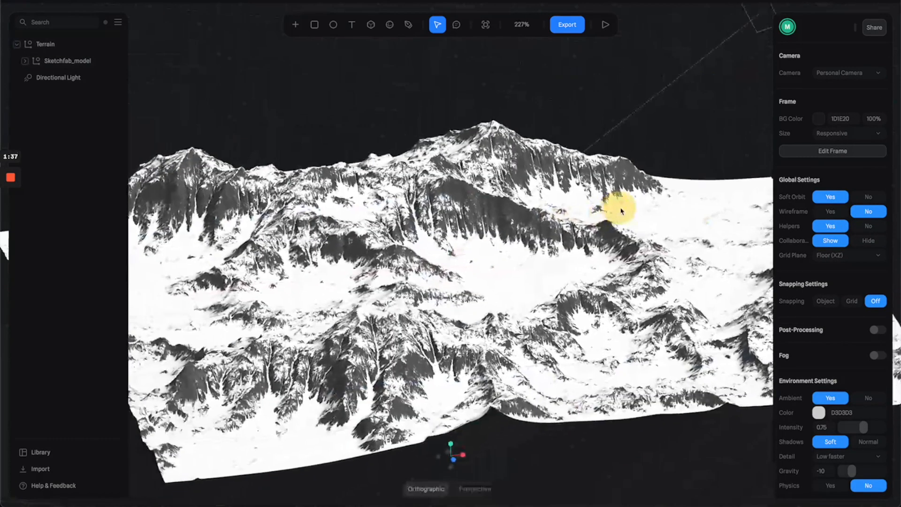
mouse_move(620, 205)
left_mouse_down()
mouse_move(594, 208)
mouse_move(589, 201)
mouse_move(610, 210)
left_mouse_up()
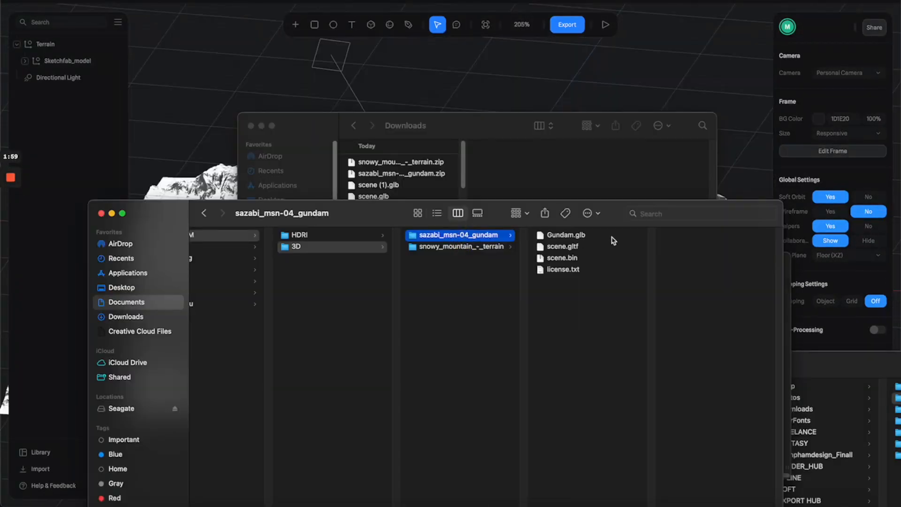
Step: Import Gundam.glb into the terrain scene and move the Gundam along the X axis to about 72.49
left_click(604, 235)
left_click_drag(581, 237, 488, 100)
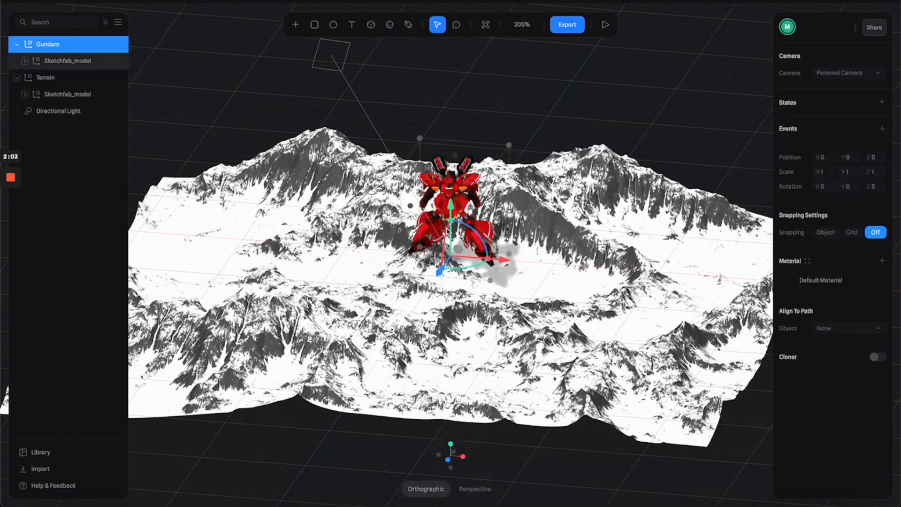
scroll(526, 232, "up", 5)
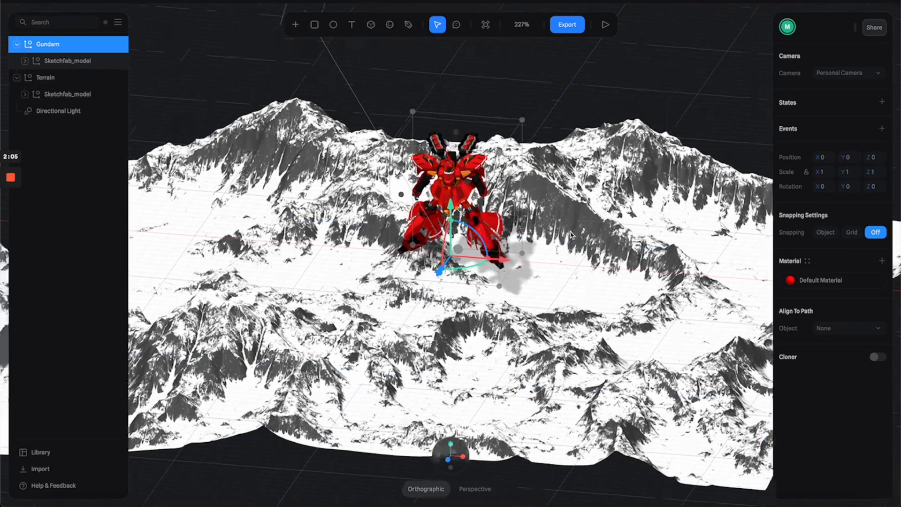
left_click_drag(507, 263, 617, 263)
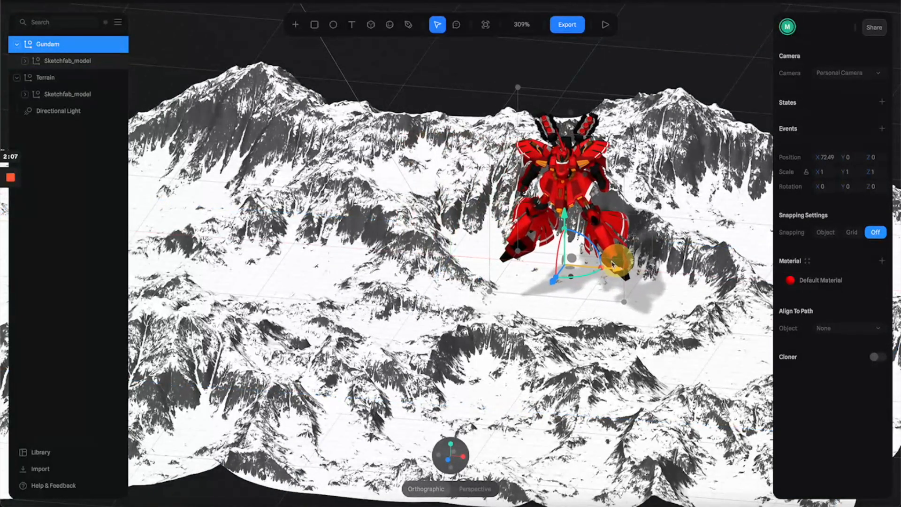
Step: Place a sphere about 66 units in diameter over the Gundam's upper body
scroll(377, 232, "right", 4)
left_click_drag(300, 227, 281, 221)
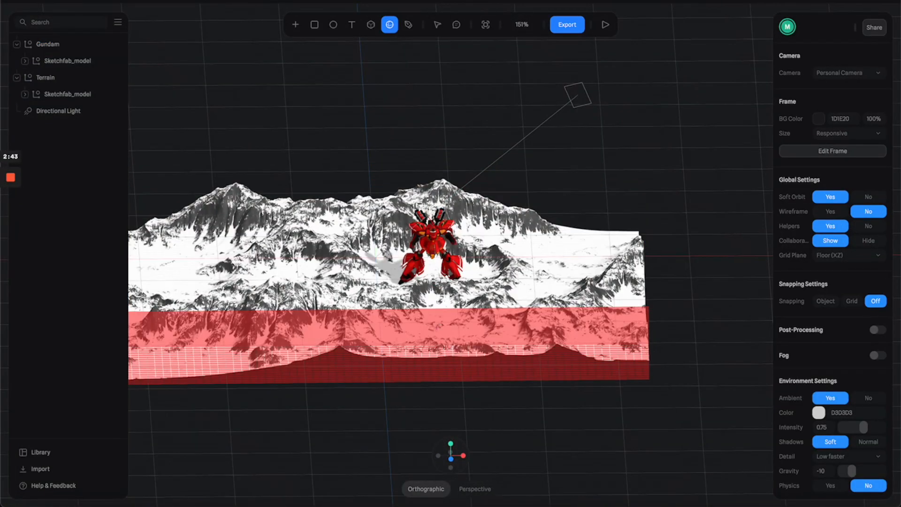
left_click(430, 242)
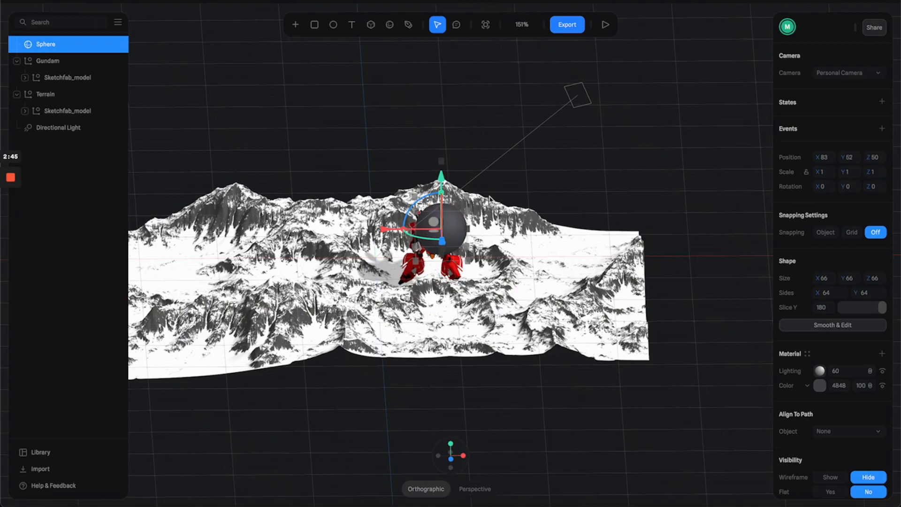
Step: Enlarge the sphere to about 641 units and texture it with the image Over the Clouds - Icy Mountain 2.jpeg from the HDRI folder
left_click_drag(465, 197, 559, 145)
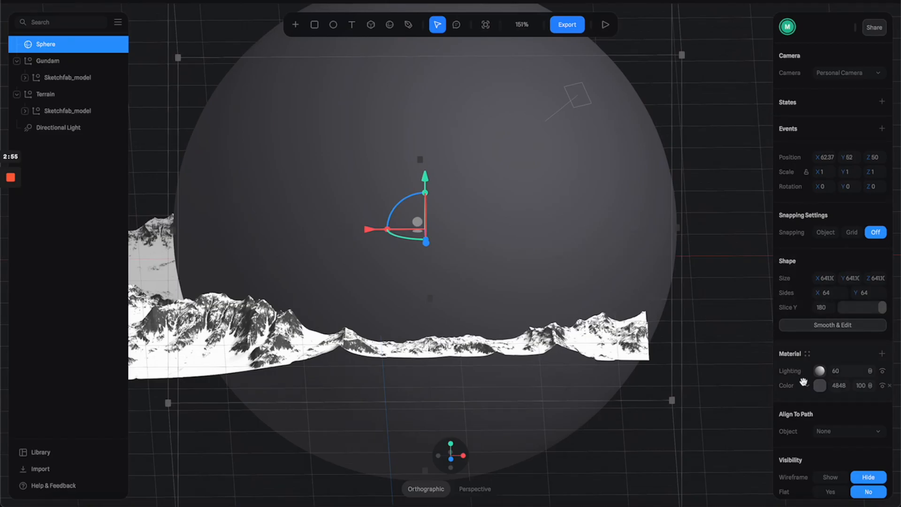
left_click(808, 388)
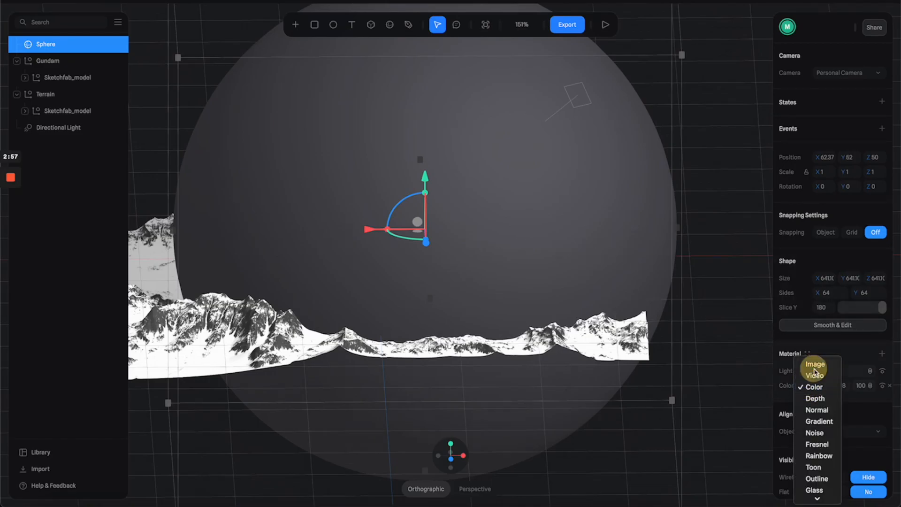
left_click(814, 364)
left_click(820, 387)
left_click(816, 427)
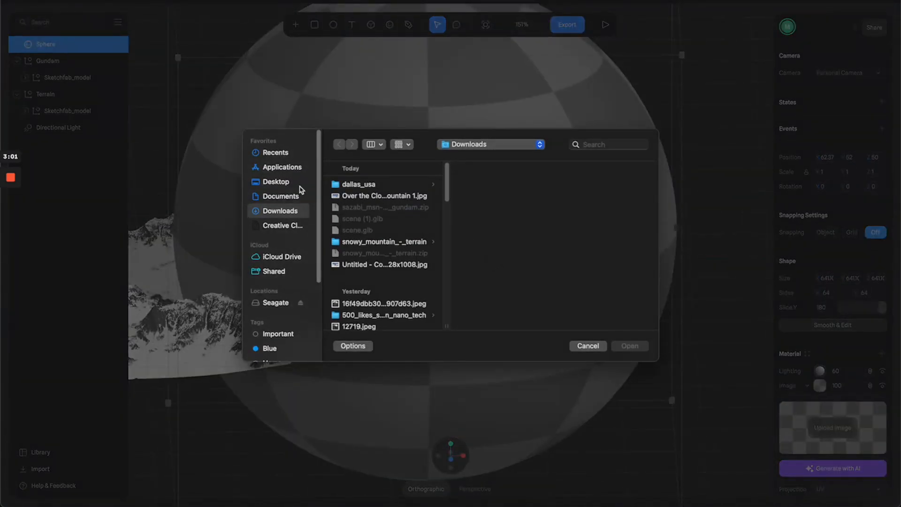
left_click(282, 195)
left_click(368, 195)
left_click(457, 184)
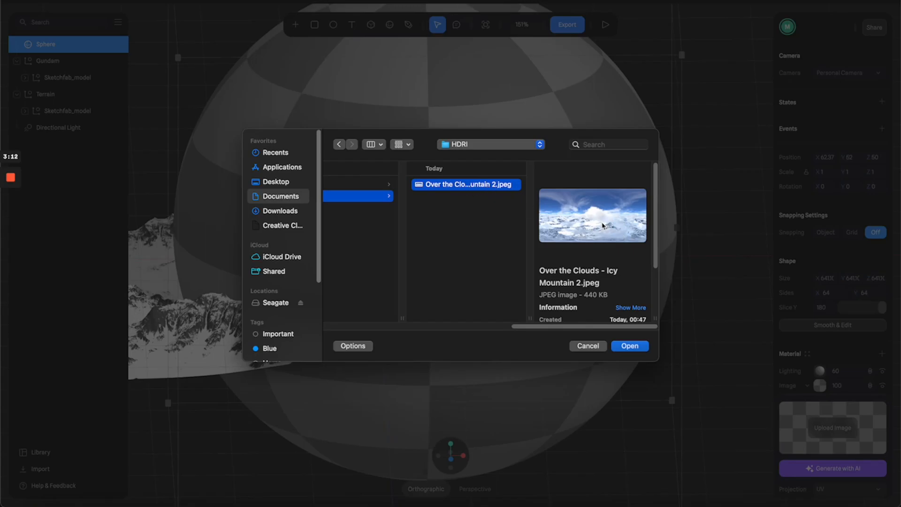
double_click(457, 186)
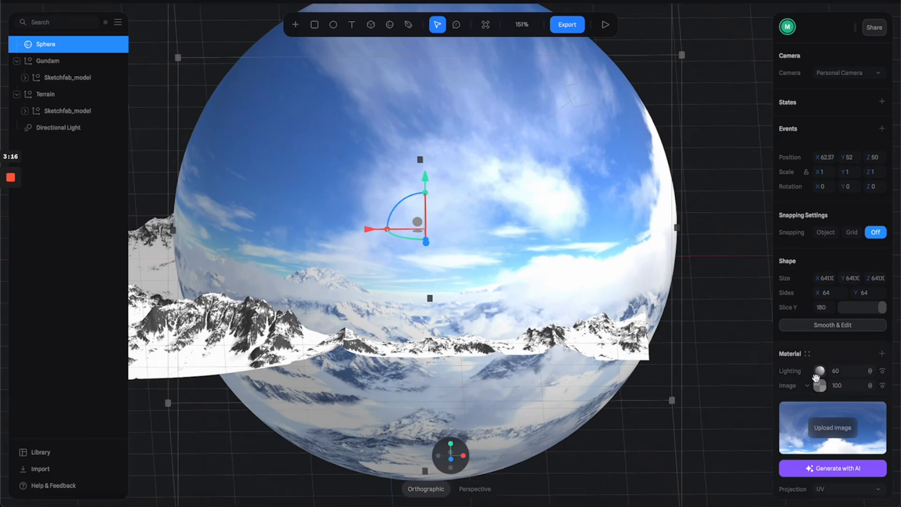
Step: Render only the back side of the sphere and hide the lighting layer of its material
left_click(818, 382)
scroll(821, 385, "down", 3)
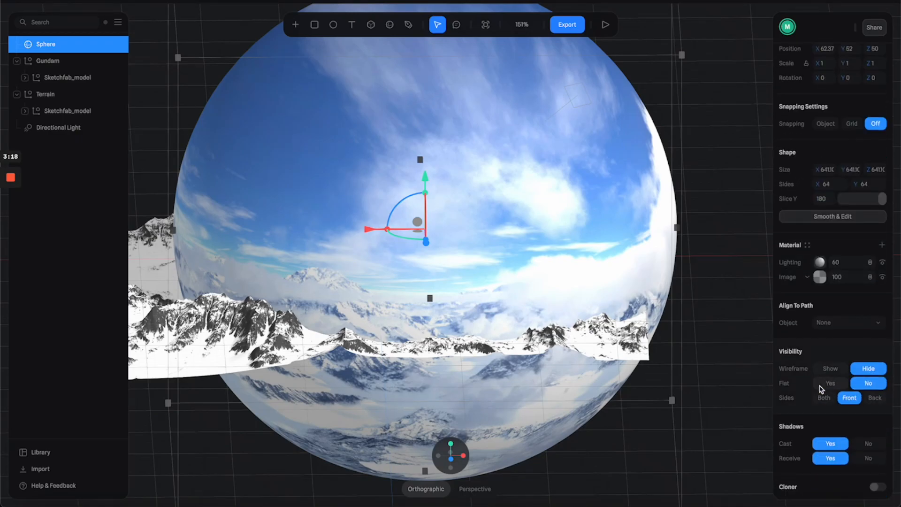
left_click(875, 398)
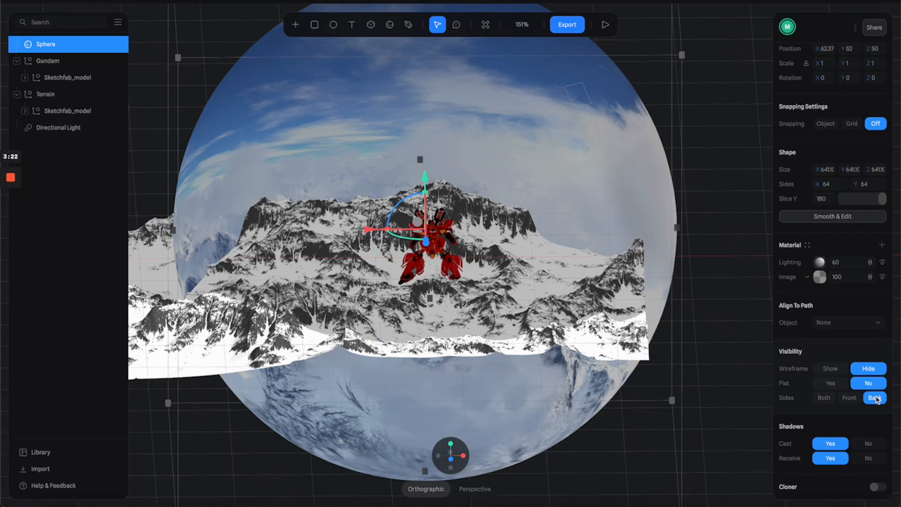
left_click(883, 263)
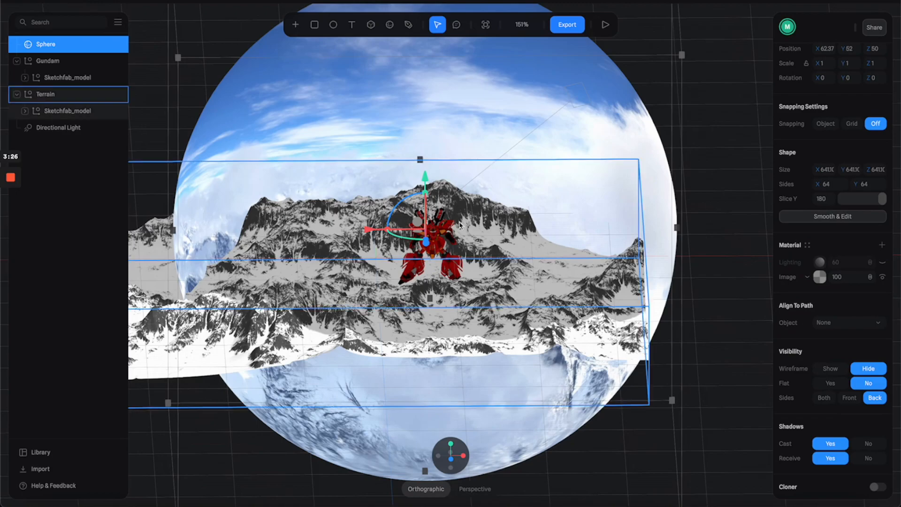
Step: Turn off both casting and receiving shadows for the sphere
scroll(459, 214, "up", 5)
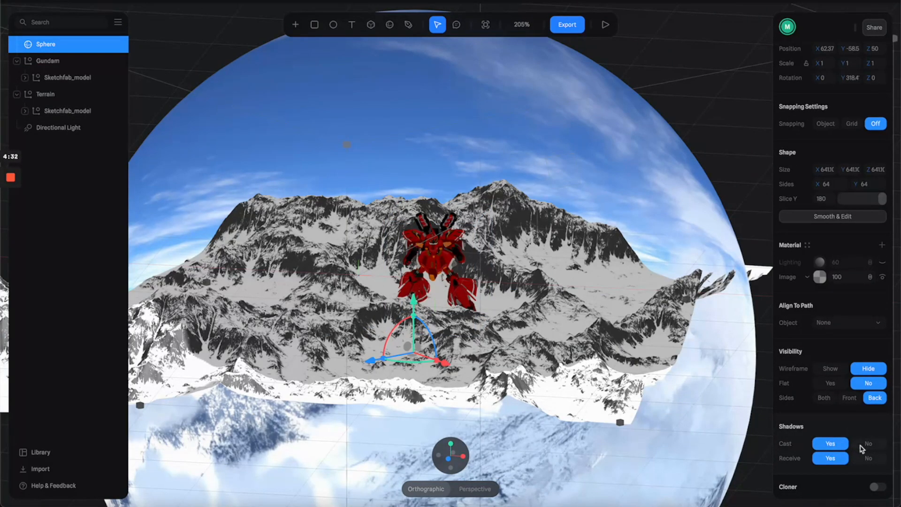
left_click(868, 446)
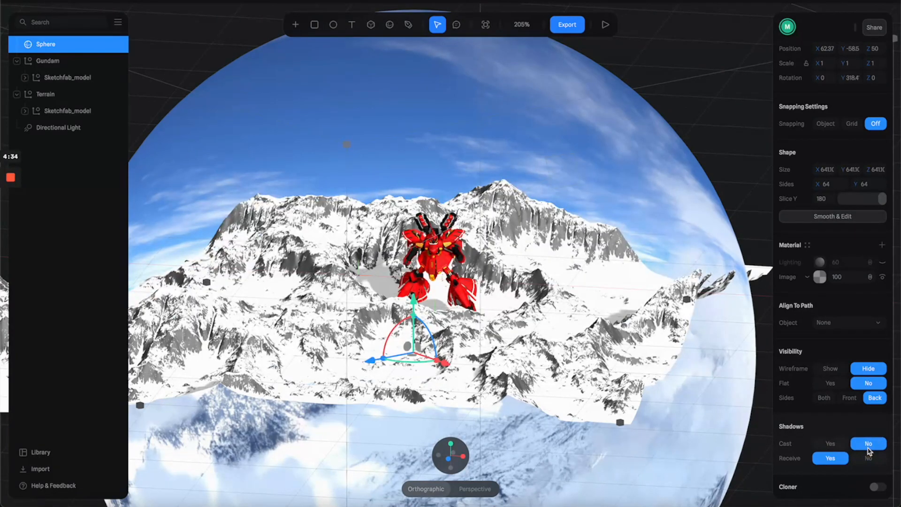
left_click(869, 458)
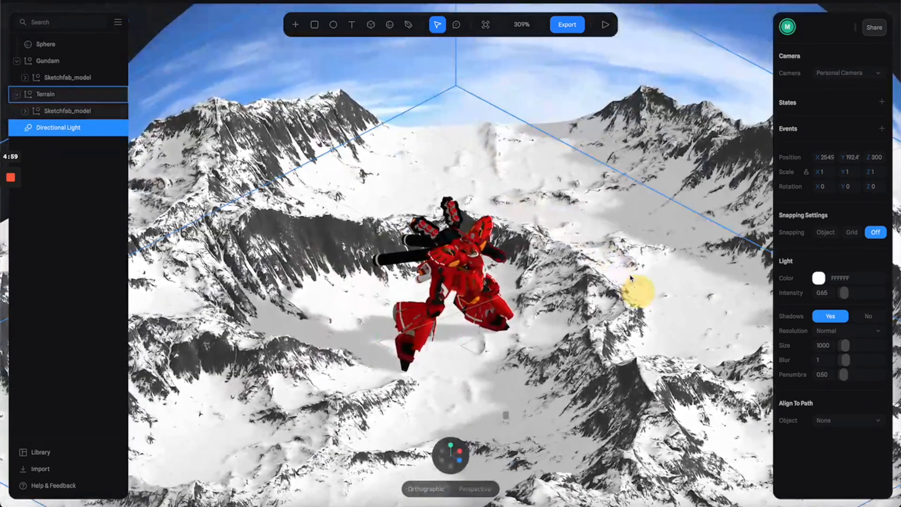
Step: Add a new shared camera from a close view of the Gundam in front of the mountains
left_click_drag(640, 292, 582, 278)
scroll(588, 270, "up", 5)
left_click(867, 74)
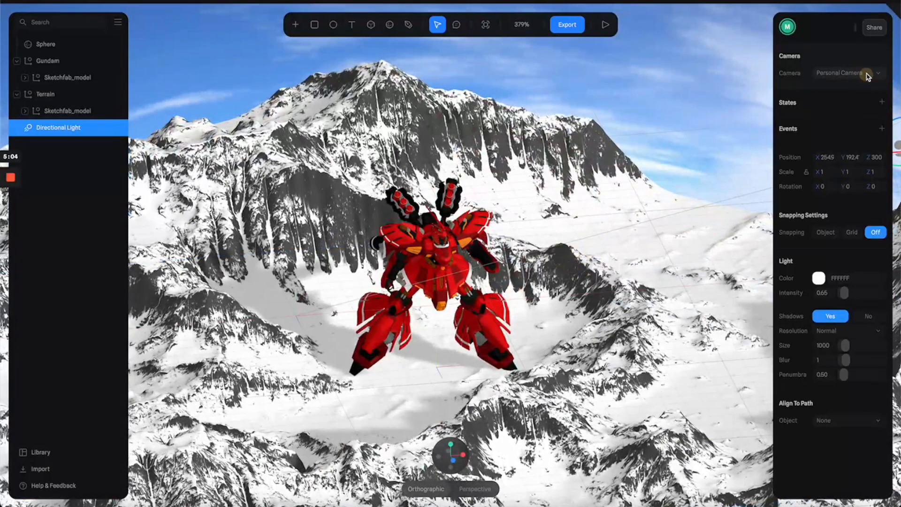
left_click(872, 75)
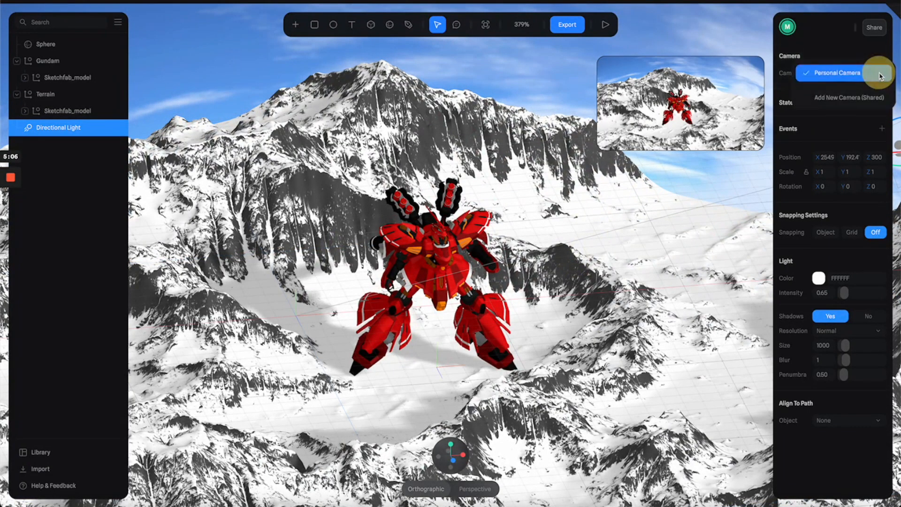
left_click(851, 93)
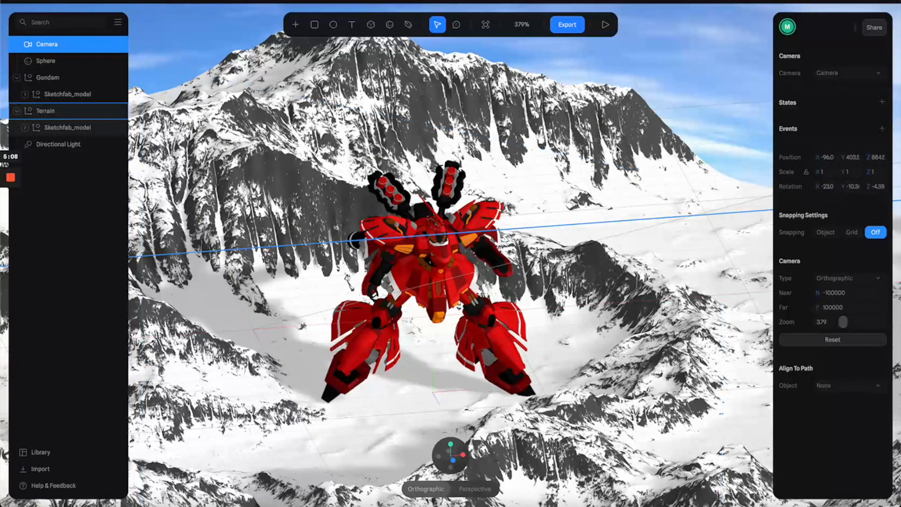
Step: Change the new camera's type to Perspective and frame the Gundam closely against the mountains and sky
left_click_drag(605, 280, 581, 275)
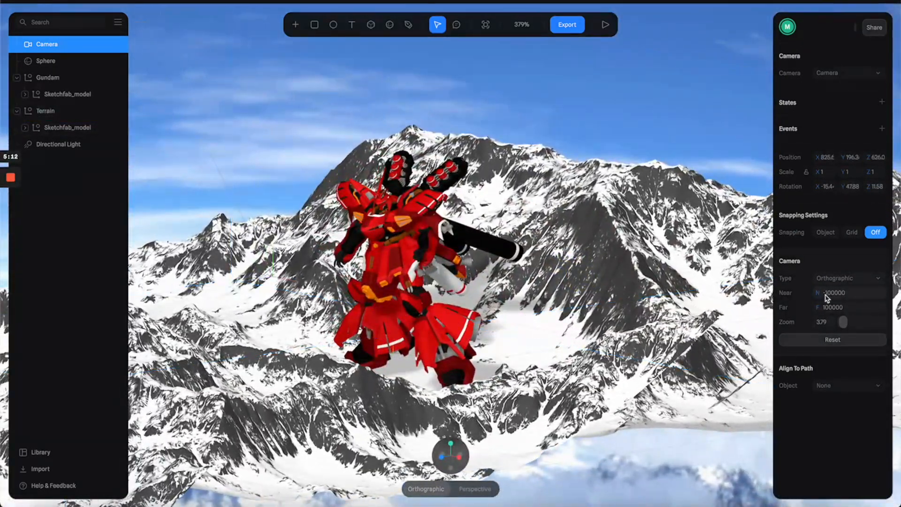
left_click(853, 278)
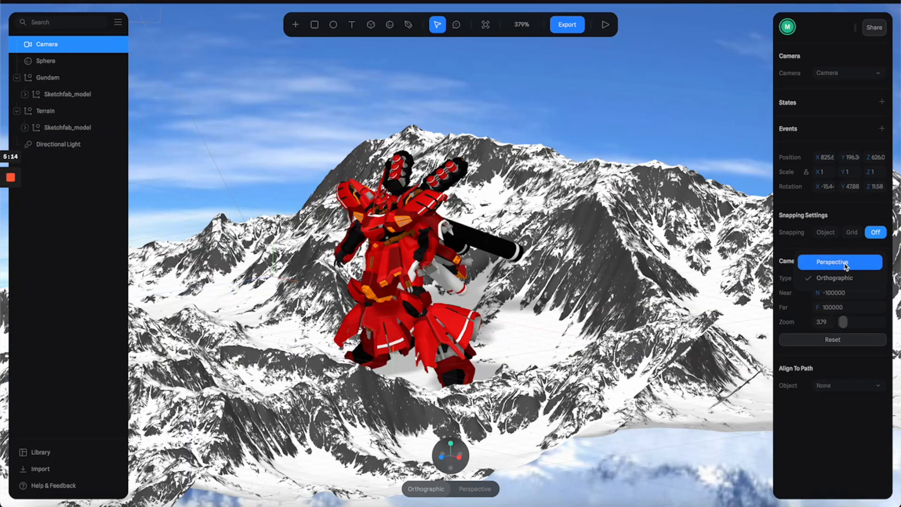
left_click(842, 262)
scroll(522, 238, "up", 10)
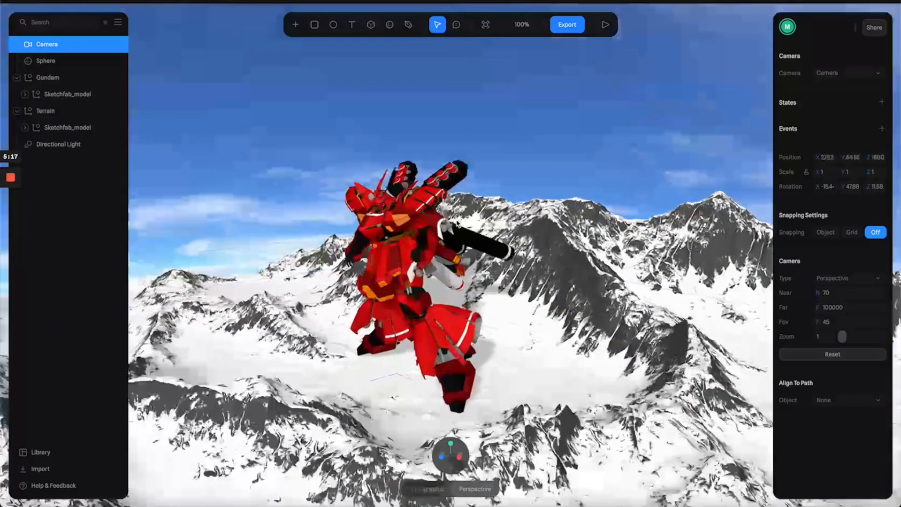
scroll(457, 223, "up", 3)
left_click_drag(533, 239, 621, 154, "alt")
left_click(621, 153)
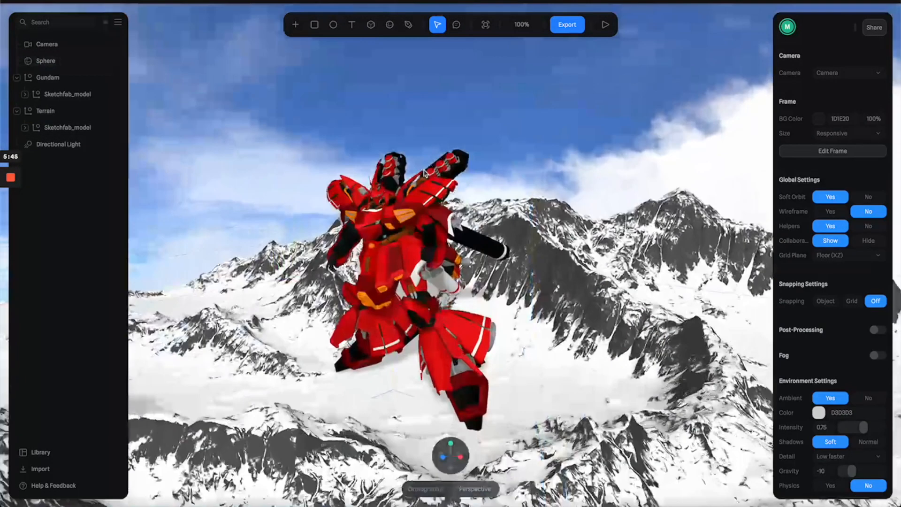
Step: Set the environment's ambient light color to the pale blue C6DAF4
left_click(100, 225)
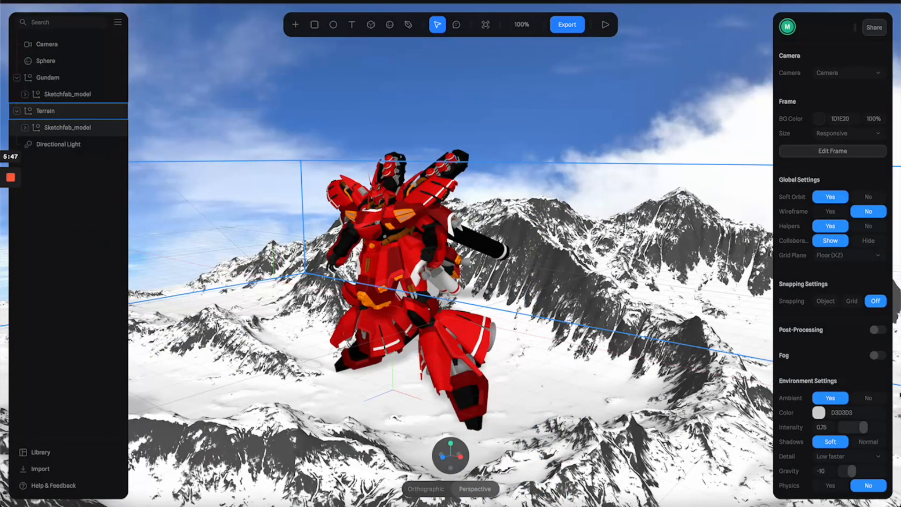
left_click(820, 413)
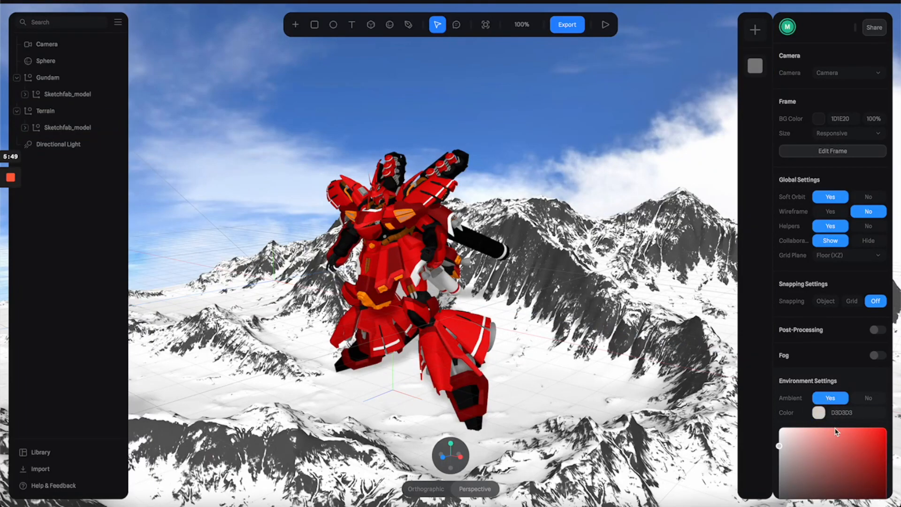
left_click(842, 428)
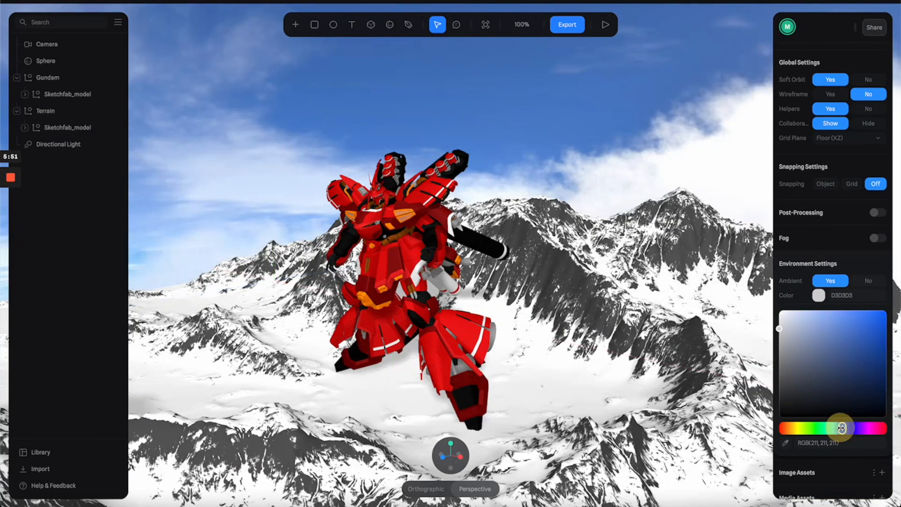
left_click(805, 318)
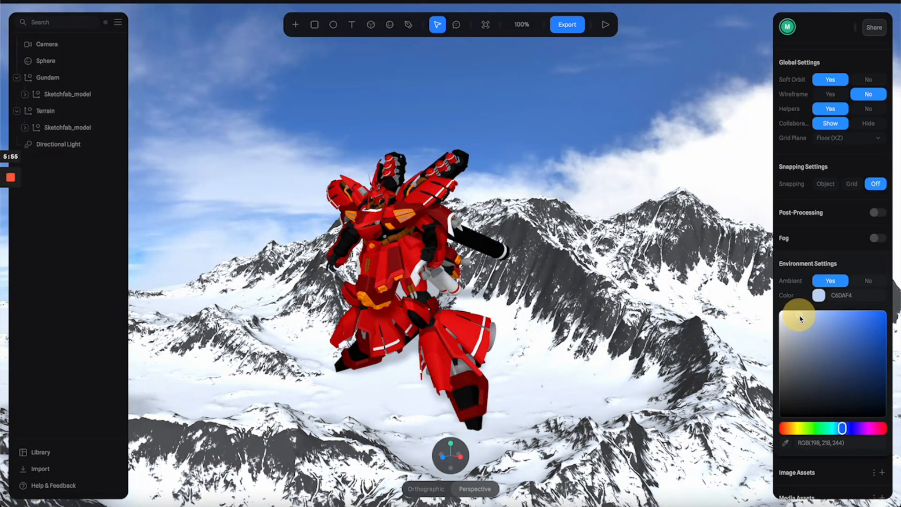
left_click(819, 296)
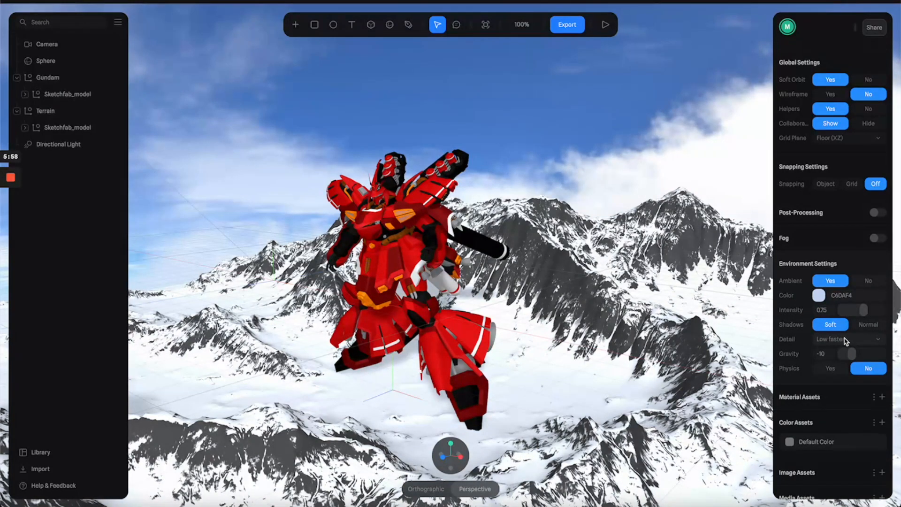
Step: Set the environment shadows to Normal and the ambient light intensity to 0.29
left_click(861, 325)
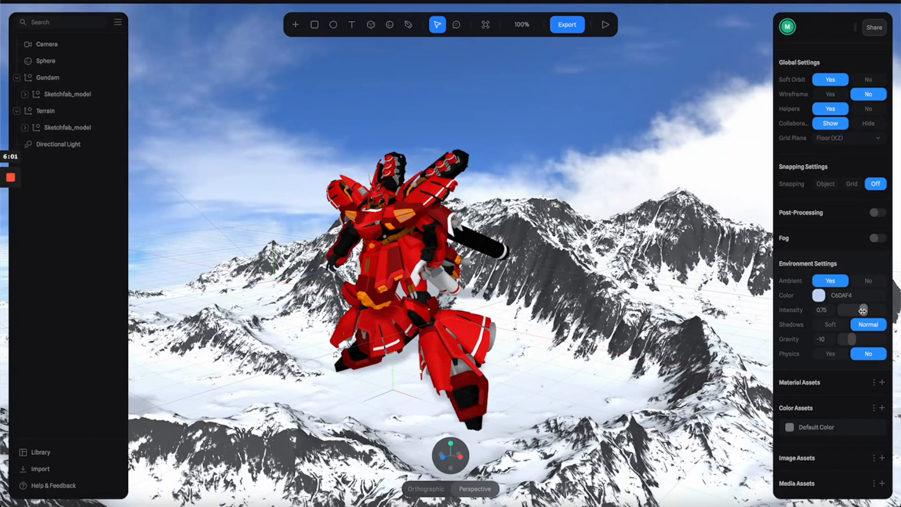
left_click_drag(863, 311, 862, 311)
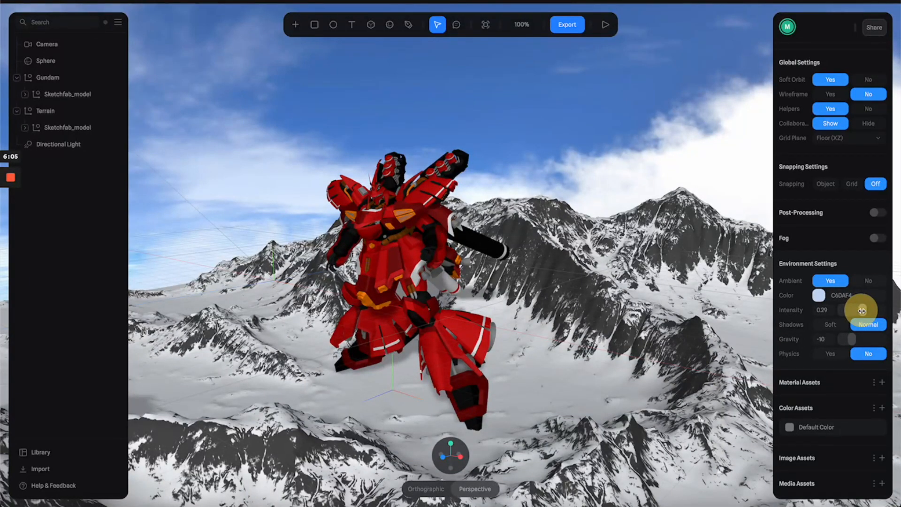
left_click_drag(642, 323, 656, 319, "alt")
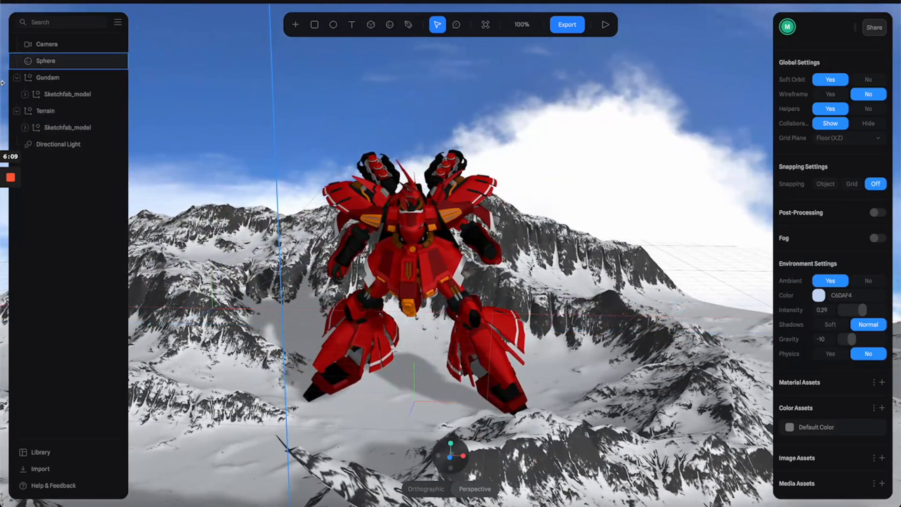
Step: Set the directional light's intensity to 1.32
left_click(55, 144)
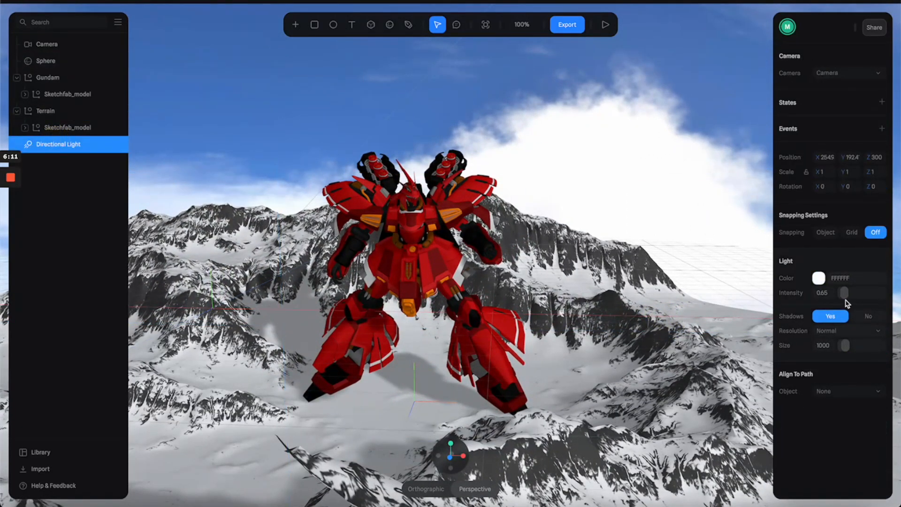
left_click_drag(845, 294, 849, 294)
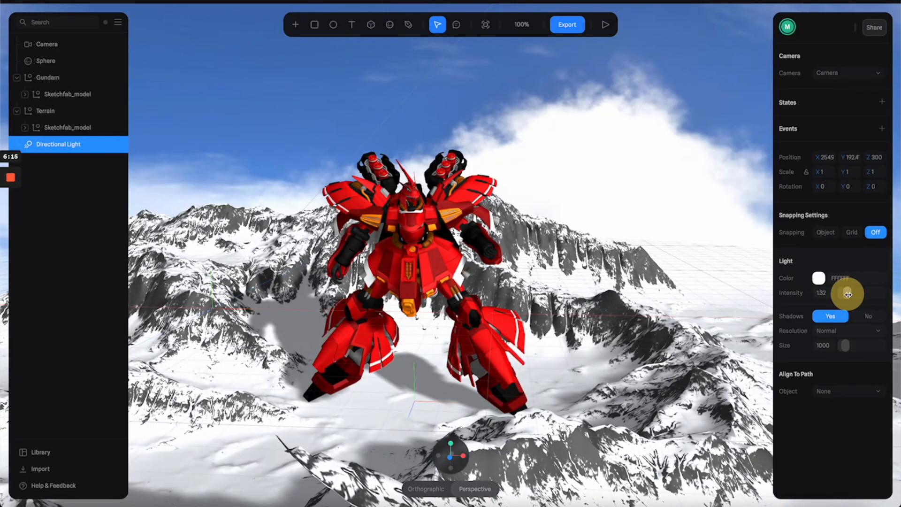
right_click_drag(697, 297, 634, 296)
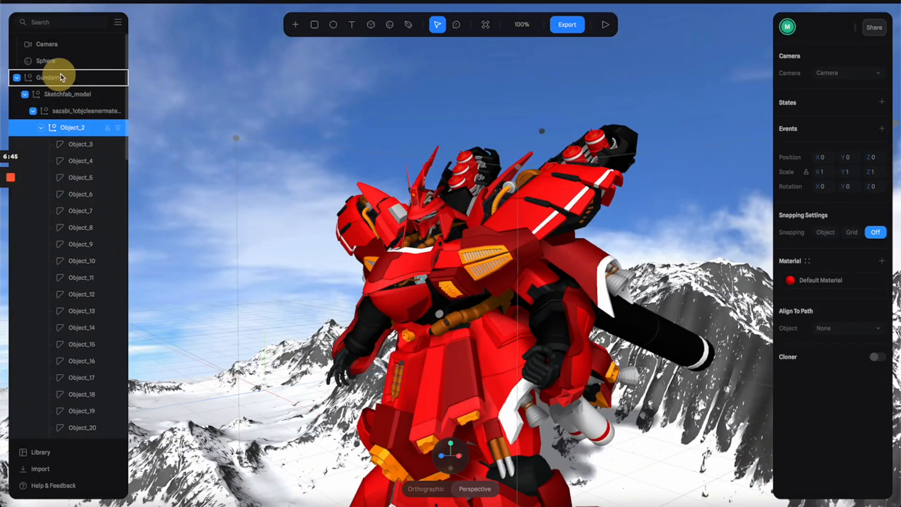
Step: Move Object_2 out of the Gundam group to the top level of the scene and delete the leftover Gundam group
left_click_drag(65, 73, 64, 72)
left_click(17, 78)
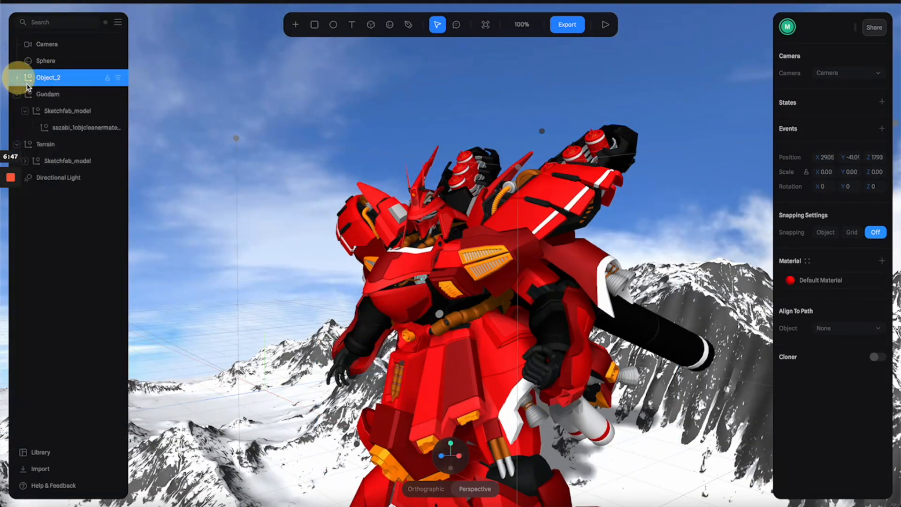
left_click(49, 95)
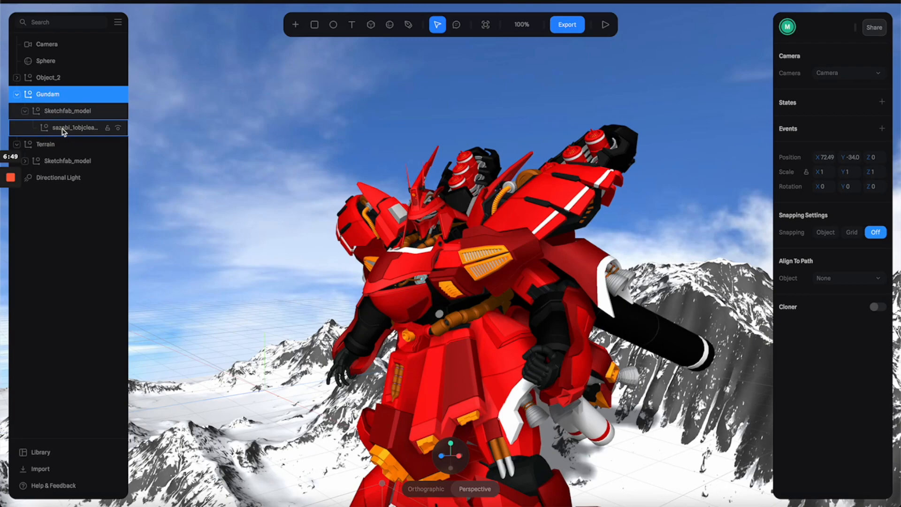
key("Delete")
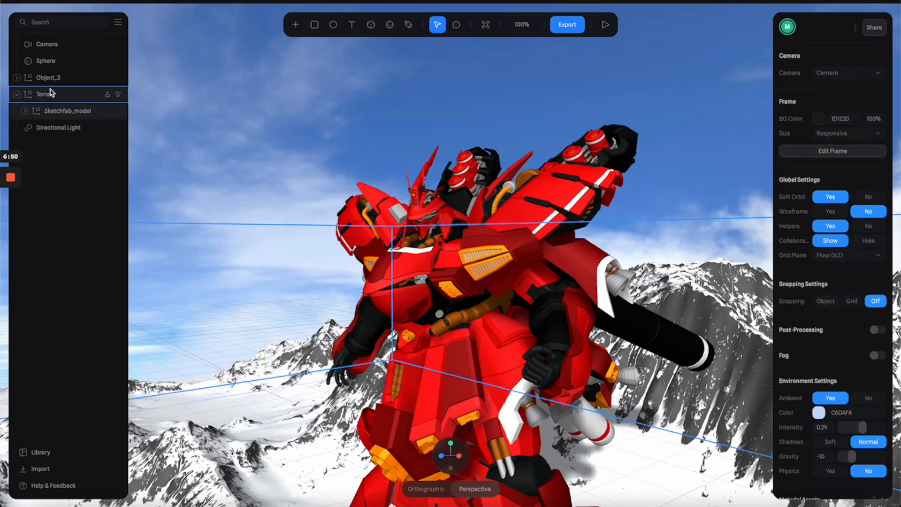
Step: Select Object_35 inside Object_2 and change its material color to orange, RGB(255,118,31)
left_click(17, 78)
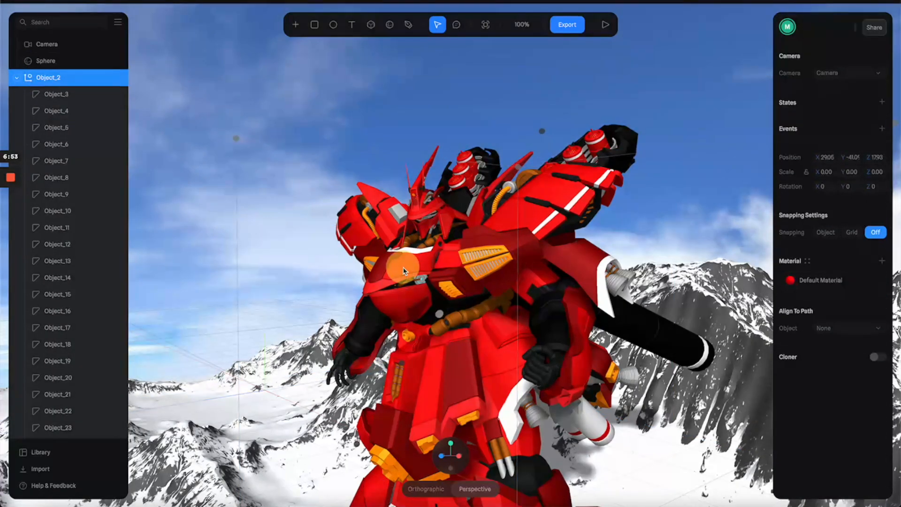
left_click(403, 271)
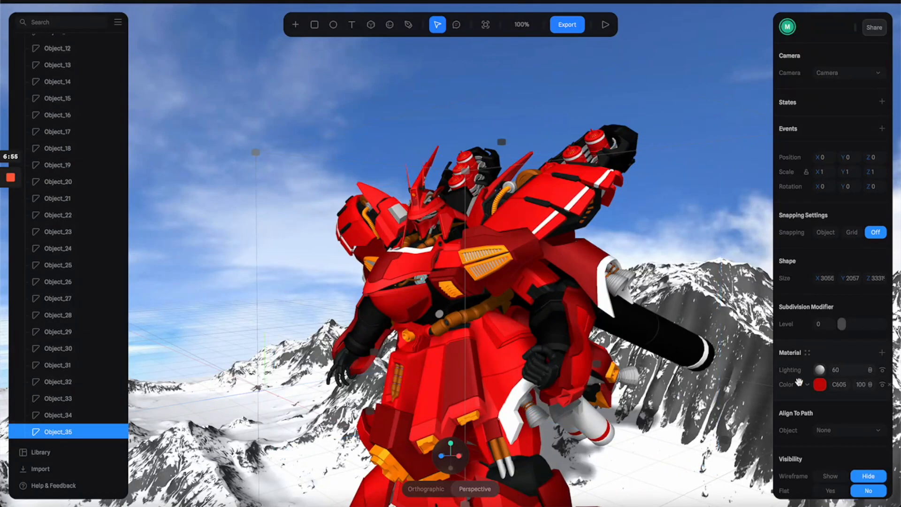
left_click(820, 384)
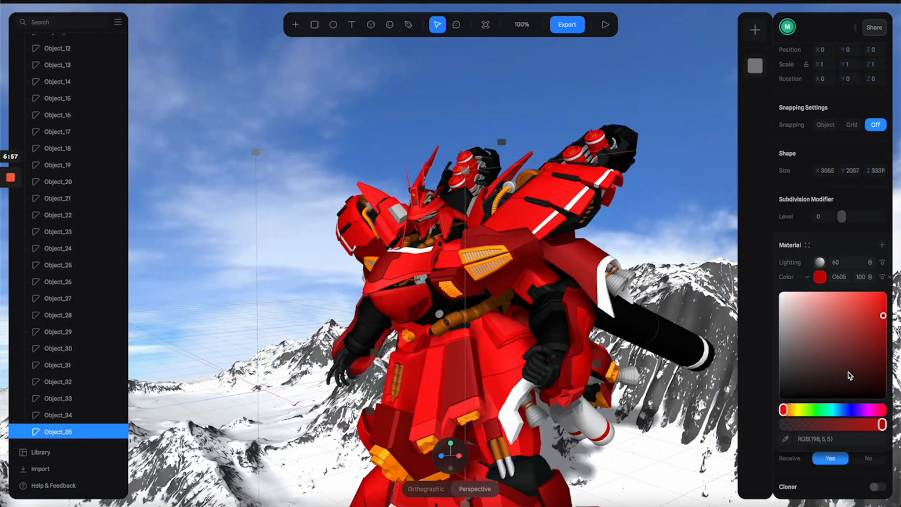
left_click(788, 411)
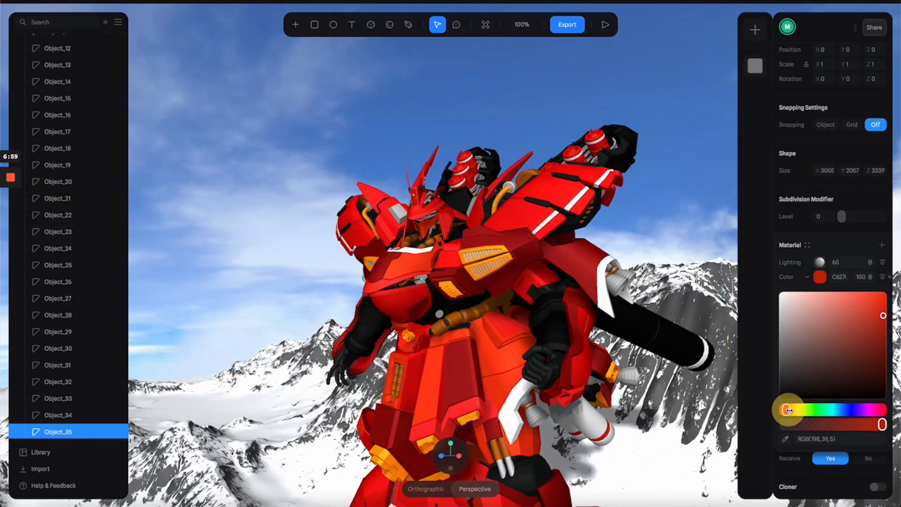
left_click(861, 292)
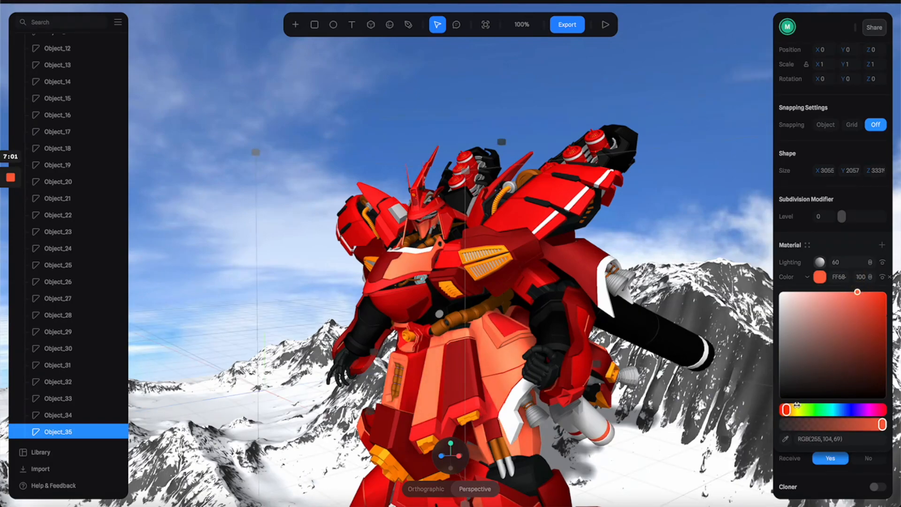
left_click(789, 409)
left_click(873, 292)
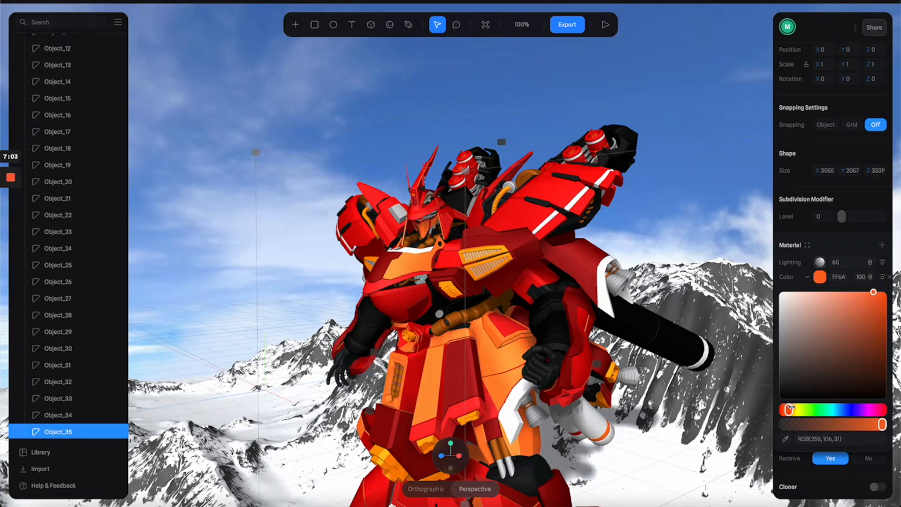
left_click_drag(790, 408, 792, 408)
Step: Change Object_8's material color to orange, RGB(255,115,40)
left_click_drag(547, 334, 600, 337, "alt")
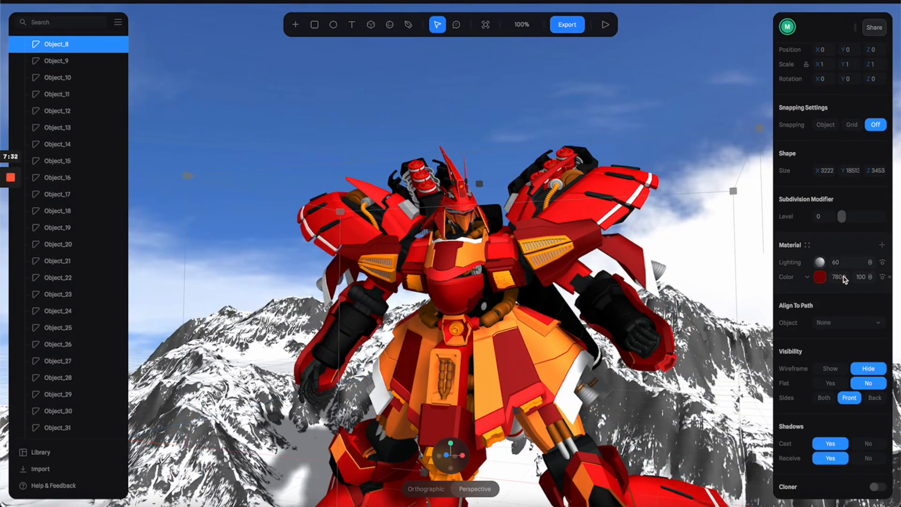
left_click(820, 277)
mouse_move(790, 410)
left_mouse_down()
mouse_move(801, 409)
mouse_move(789, 409)
left_mouse_up()
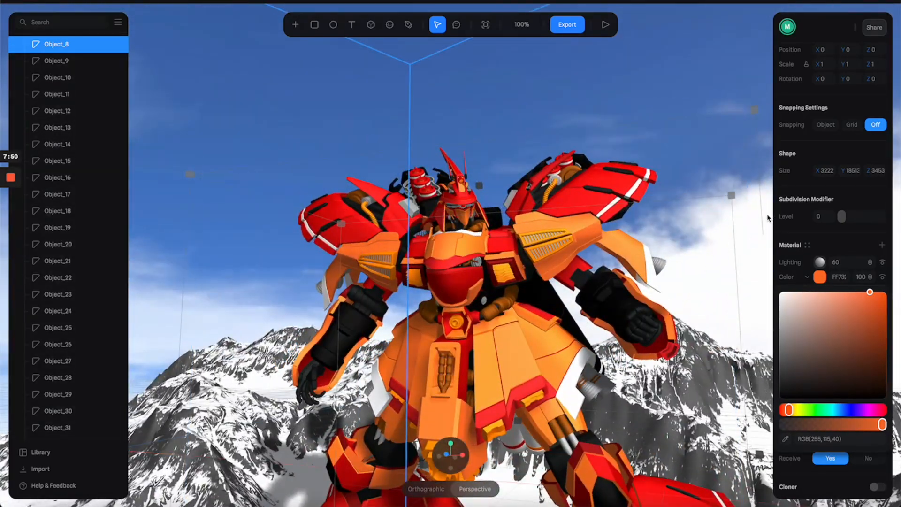
Step: Add a Matcap layer at 100 above the Lighting layer in Object_8's material
left_click(883, 245)
left_click(810, 375)
left_click(870, 262)
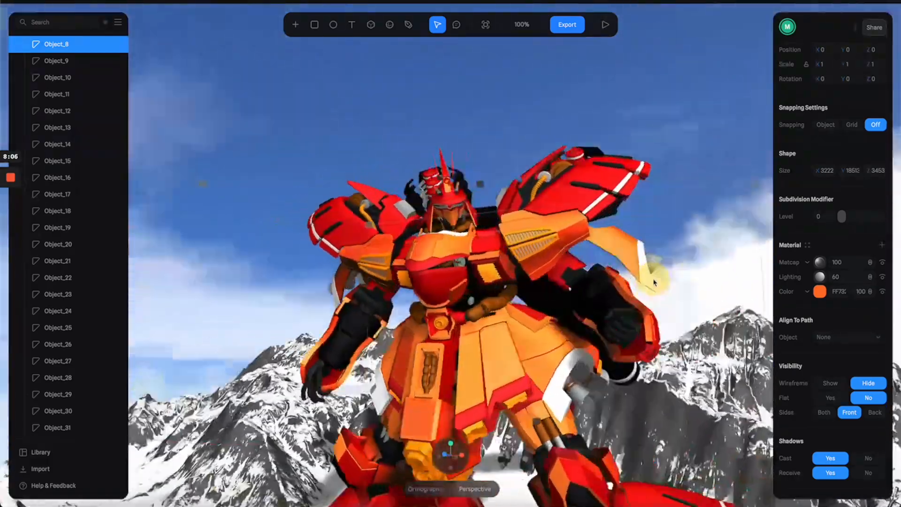
left_click(606, 24)
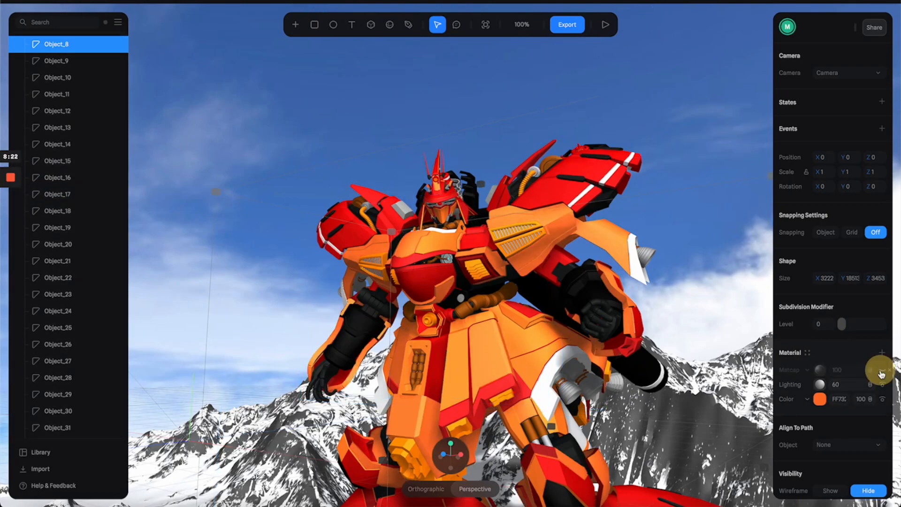
Step: Add a Fresnel layer to Object_8's material, adjust its opacity and hide the layer
left_click(883, 353)
left_click(826, 427)
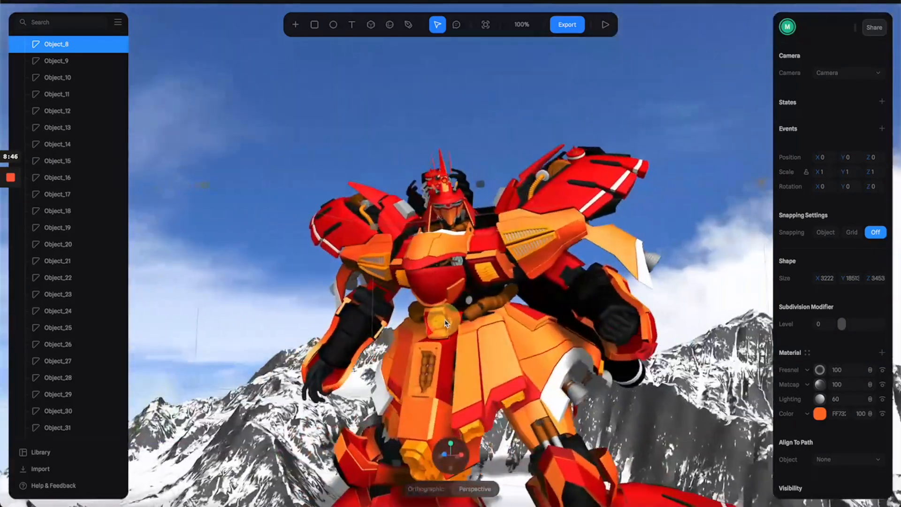
left_click(847, 371)
left_click(881, 371)
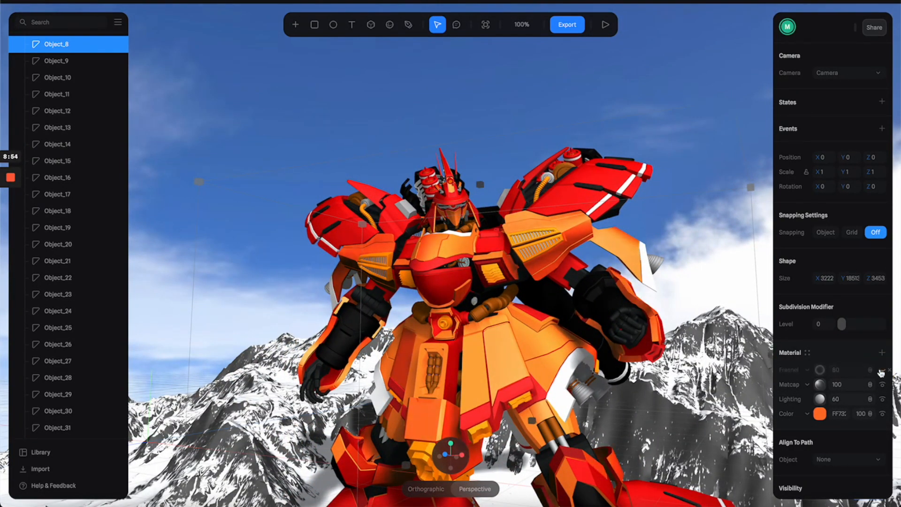
Step: Add another layer to Object_8's material and look through the available layer types
left_click(882, 353)
left_click(808, 370)
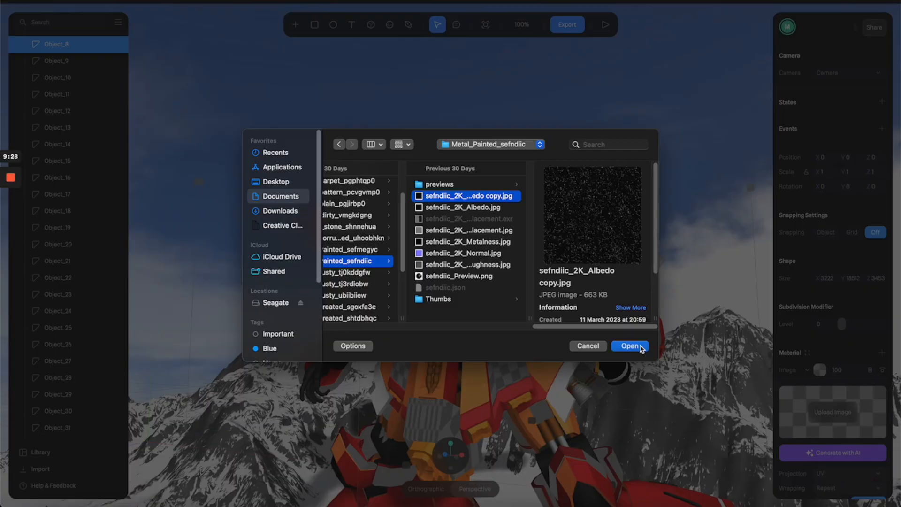
left_click(641, 348)
Step: Set the scene camera's Near distance to 20 and its Far distance to 100000
left_click_drag(605, 340, 537, 337)
scroll(470, 282, "up", 5)
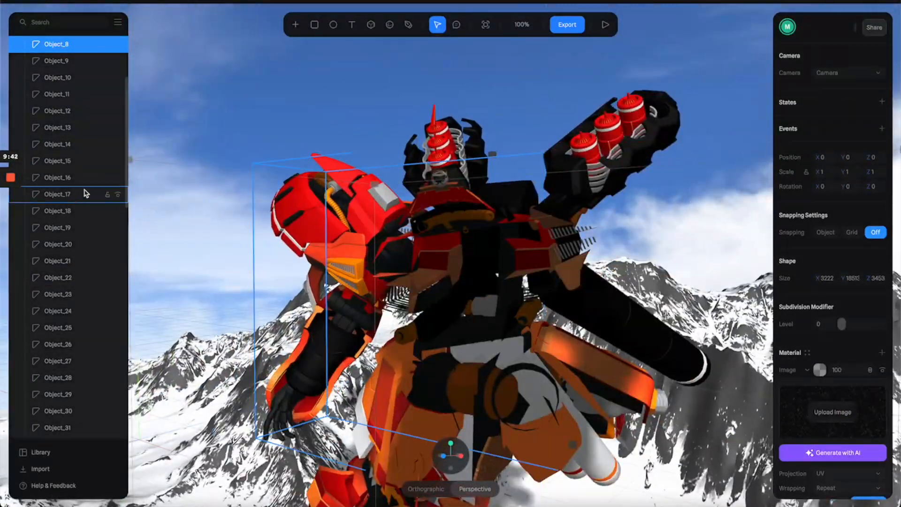
scroll(86, 189, "down", 15)
left_click(56, 44)
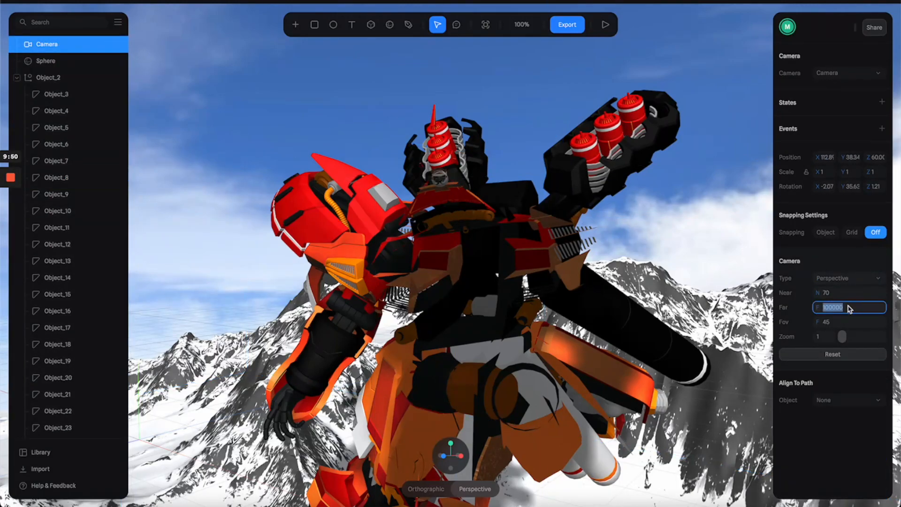
key("Return")
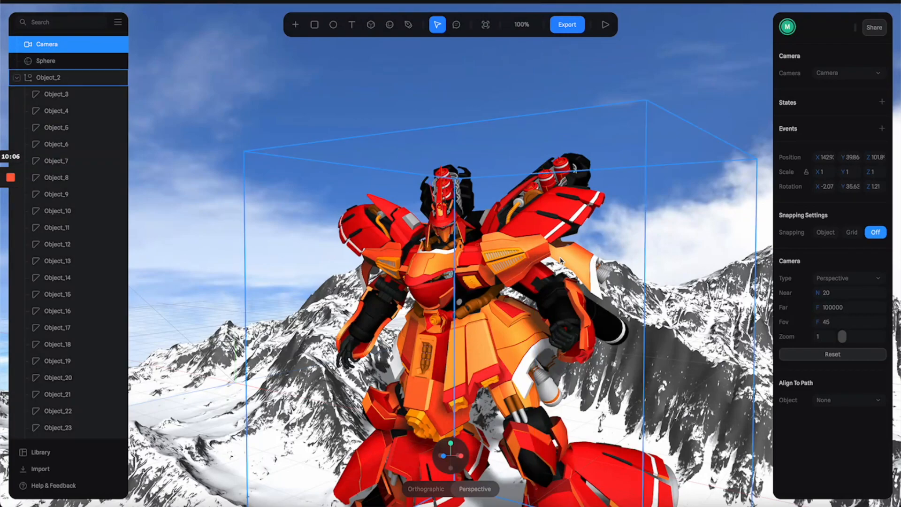
Step: Select Object_34, the Gundam's red armor part, and change its material color to a bright orange-red
left_click(365, 242)
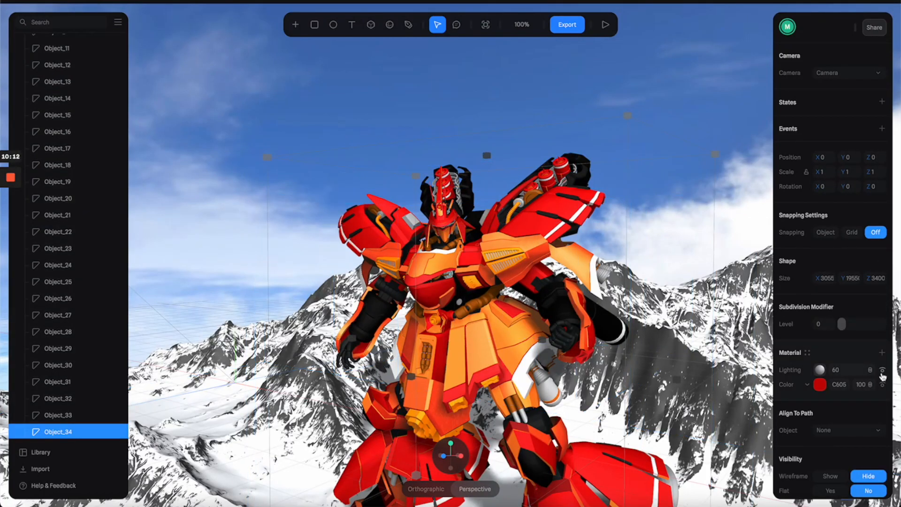
left_click(882, 384)
left_click(882, 385)
left_click(819, 384)
scroll(820, 383, "down", 3)
left_click_drag(783, 410, 788, 409)
left_click_drag(883, 315, 875, 284)
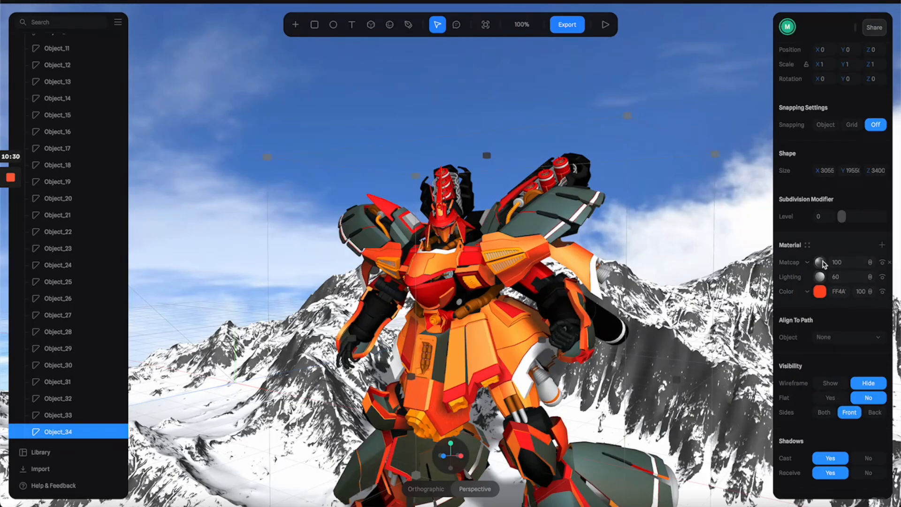
Step: Choose a different matcap texture for Object_34's Matcap layer and change the layer's blend mode, keeping it at 100
left_click(822, 264)
scroll(756, 348, "down", 5)
left_click(756, 348)
left_click(819, 262)
left_click(870, 262)
left_click(876, 286)
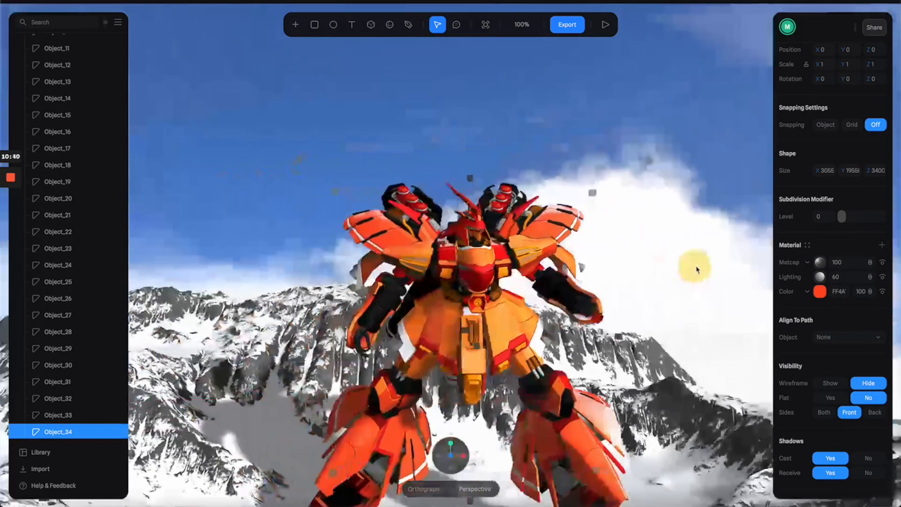
left_click_drag(694, 261, 598, 211)
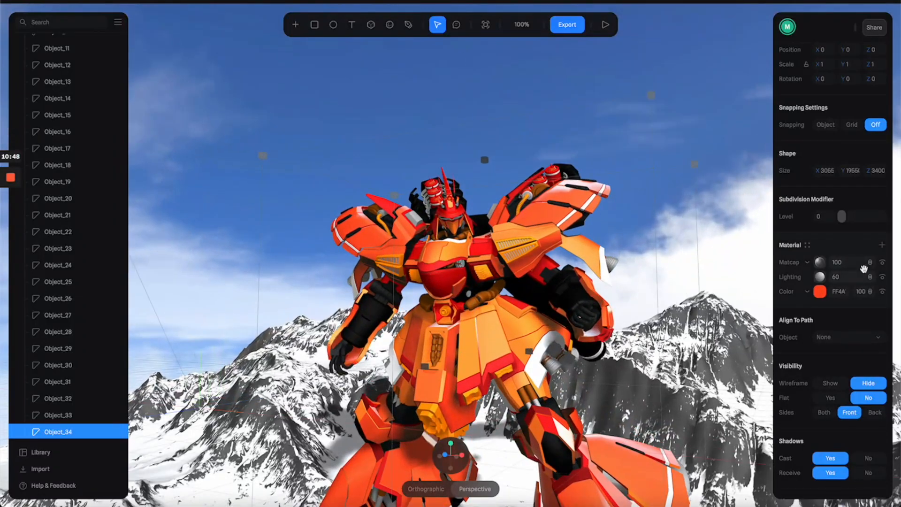
Step: Save Object_34's material as a reusable material asset named Shinier Orange
left_click(807, 254)
left_click(736, 29)
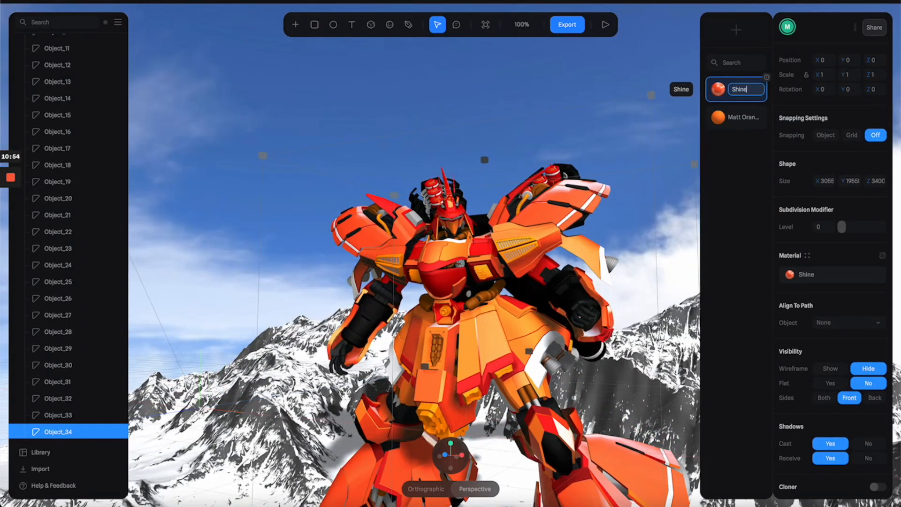
type("Shinier Orange")
key("Return")
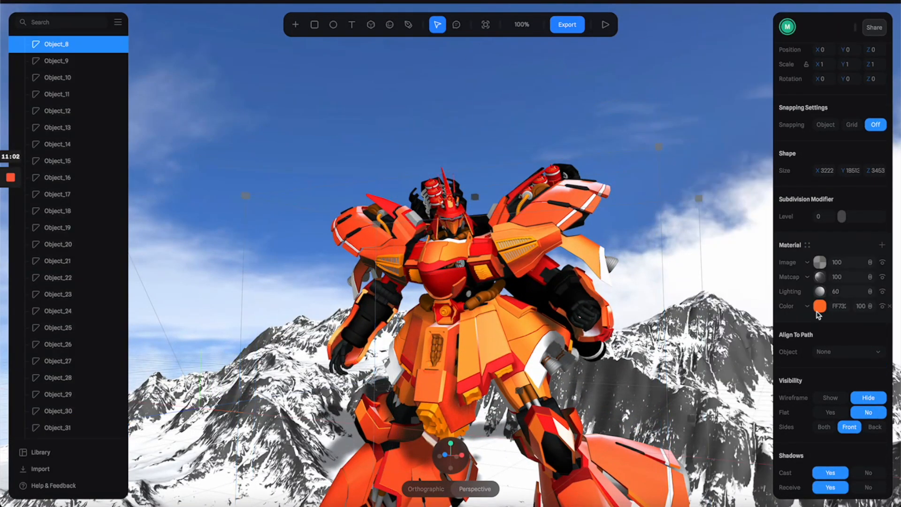
Step: Save Object_8's material as a reusable material asset named Shiny Orange
left_click(807, 255)
left_click(736, 30)
double_click(746, 89)
type("Shiny Orange")
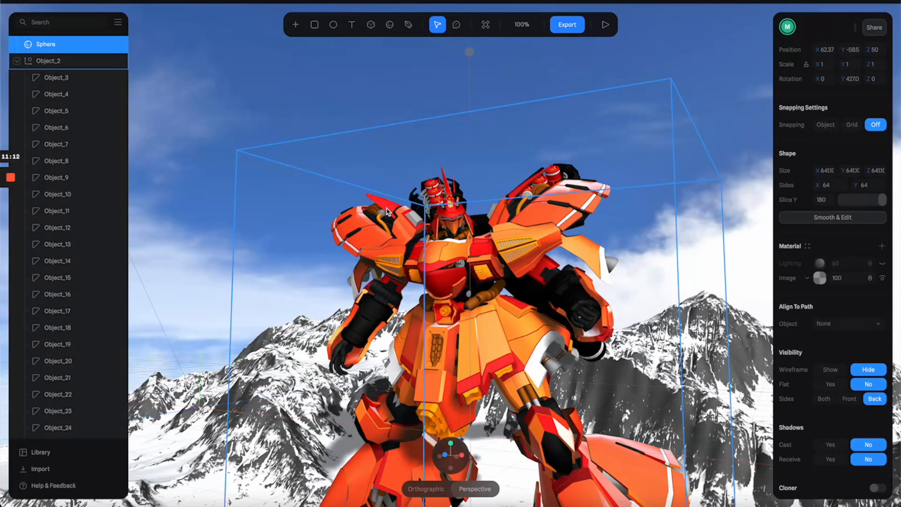
left_click(674, 207)
left_click_drag(674, 207, 529, 125)
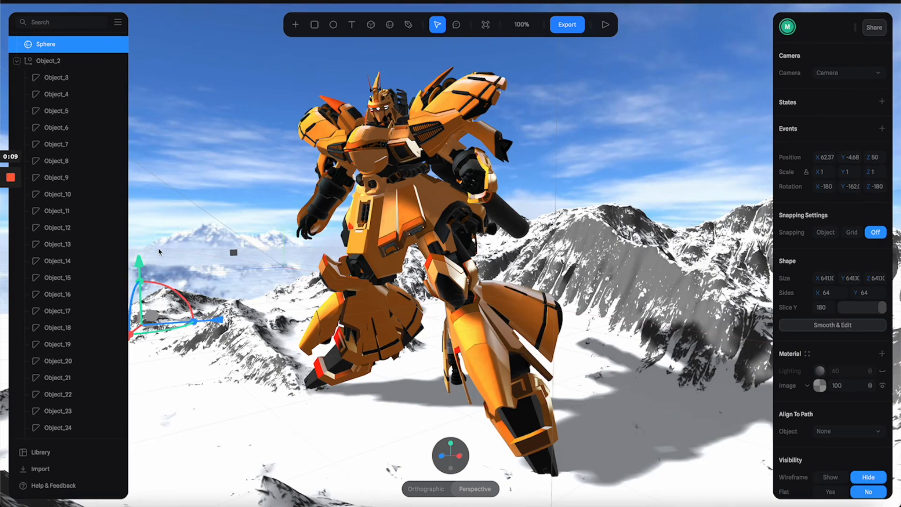
Step: Switch to the browser with the converted glTF model and bring the downloaded scene (2).glb into the Spline scene
left_click(130, 501)
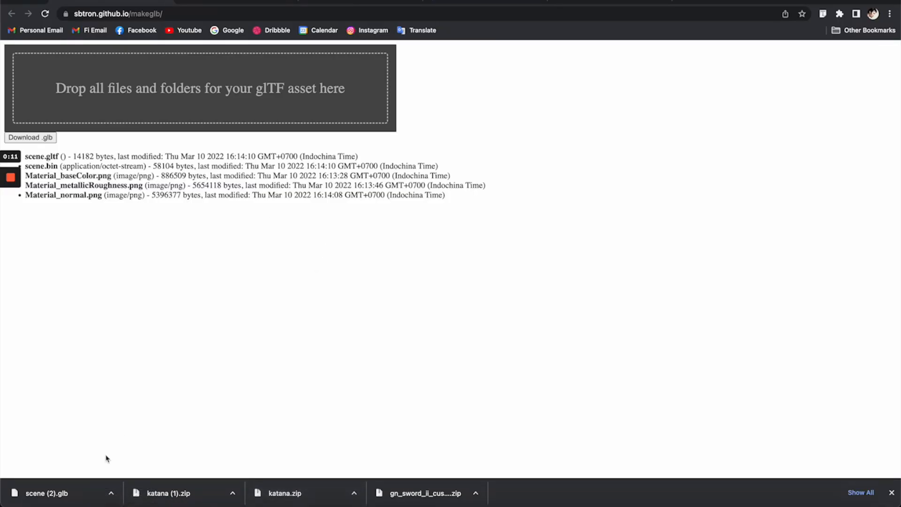
key("super+Tab")
left_click(35, 500)
left_click_drag(382, 160, 451, 76)
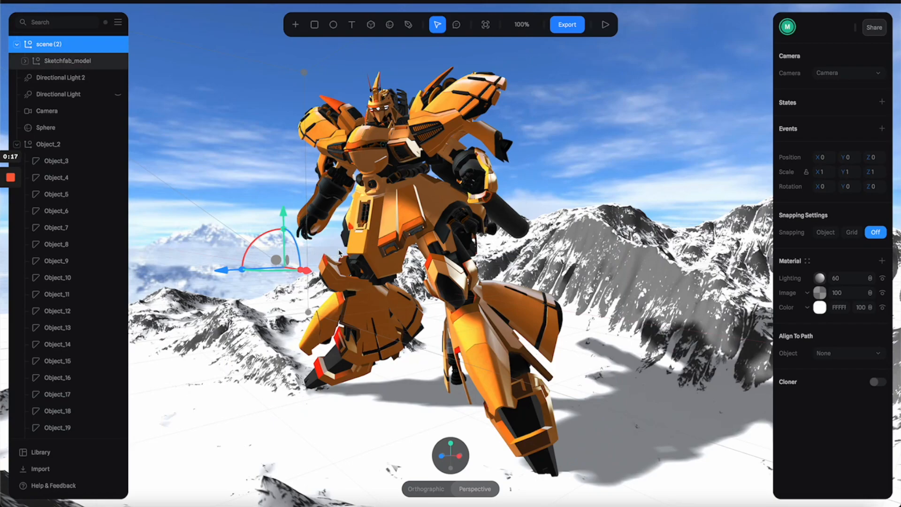
Step: Switch to the Personal Camera, raise the imported scene (2) model to about Y 44.73 and shift it along X toward the Gundam
left_click(855, 76)
left_click(855, 58)
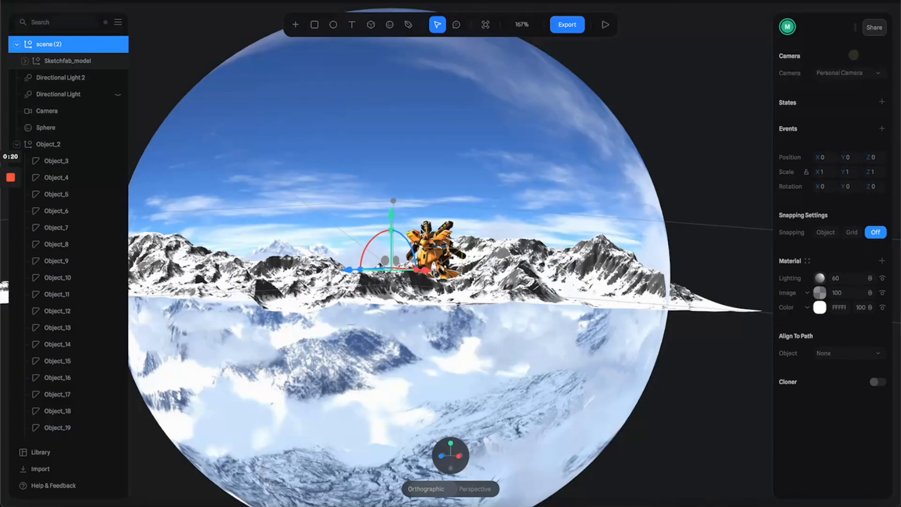
left_click_drag(490, 229, 491, 258, "alt")
scroll(491, 258, "up", 10)
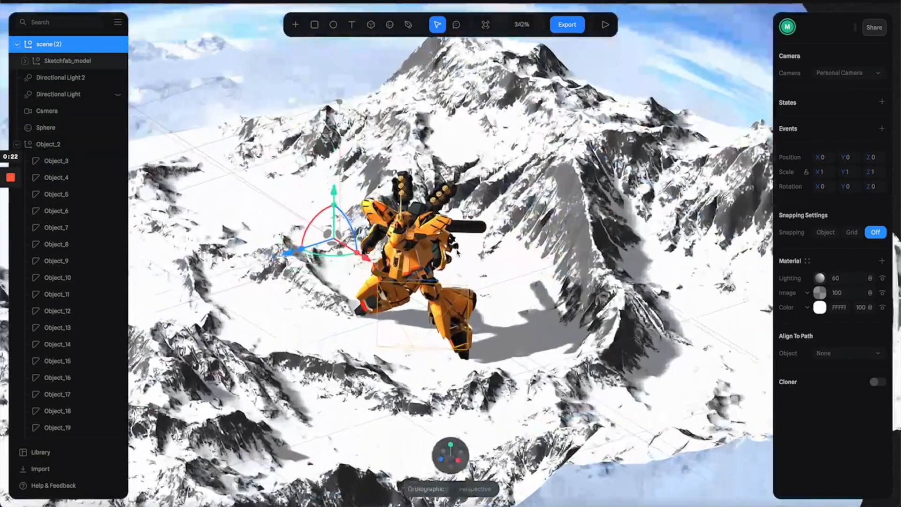
left_click_drag(291, 187, 292, 92)
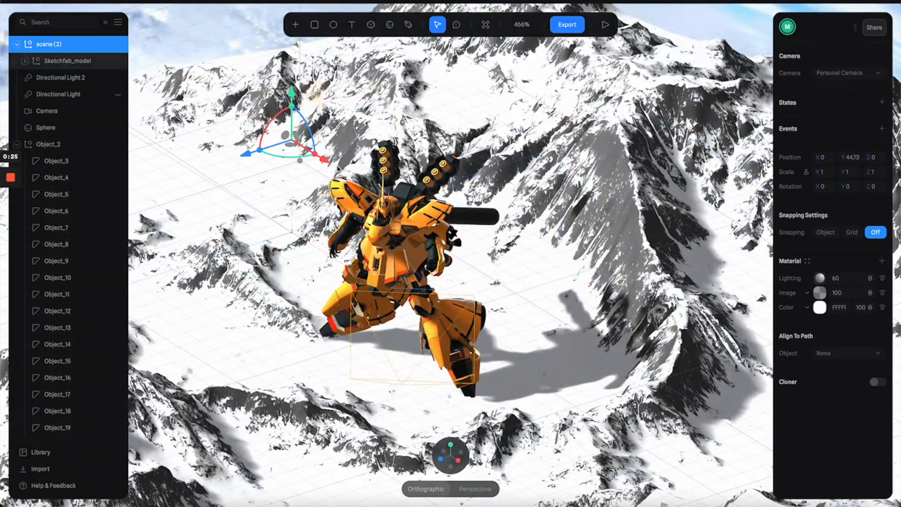
left_click_drag(324, 160, 516, 308)
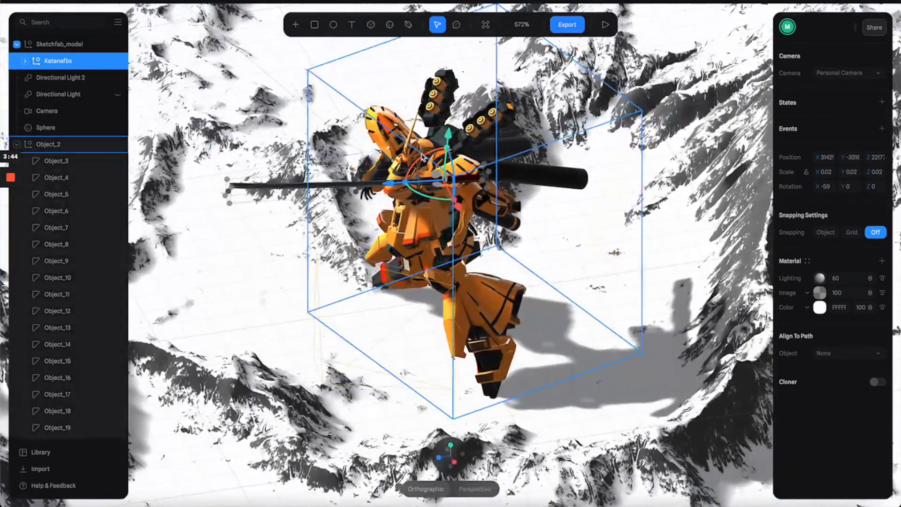
Step: Tilt Katanafbx to about -62.8 degrees around X and examine it up close beside the Gundam
left_click_drag(428, 154, 453, 140)
scroll(330, 195, "up", 3)
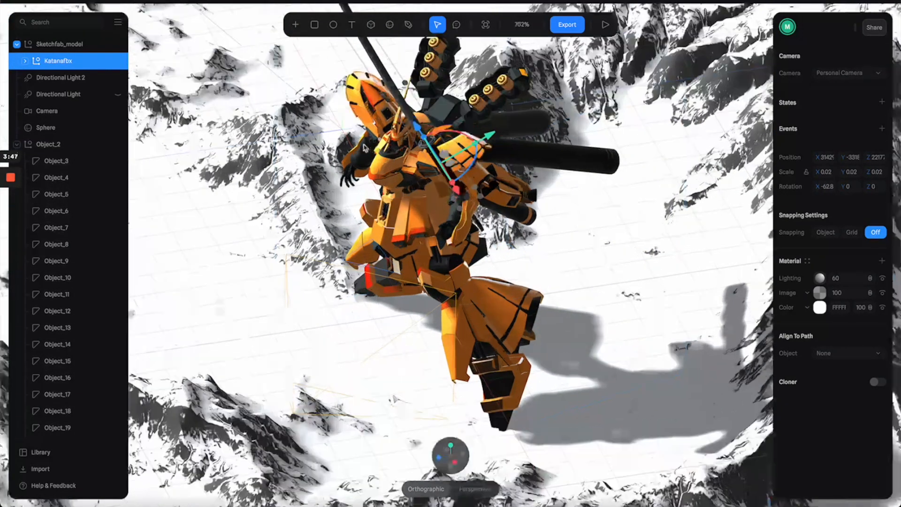
scroll(347, 216, "up", 2)
scroll(348, 218, "up", 5)
mouse_move(349, 219)
left_mouse_down("alt")
mouse_move(331, 207)
mouse_move(341, 203)
left_mouse_up("alt")
scroll(364, 231, "up", 5)
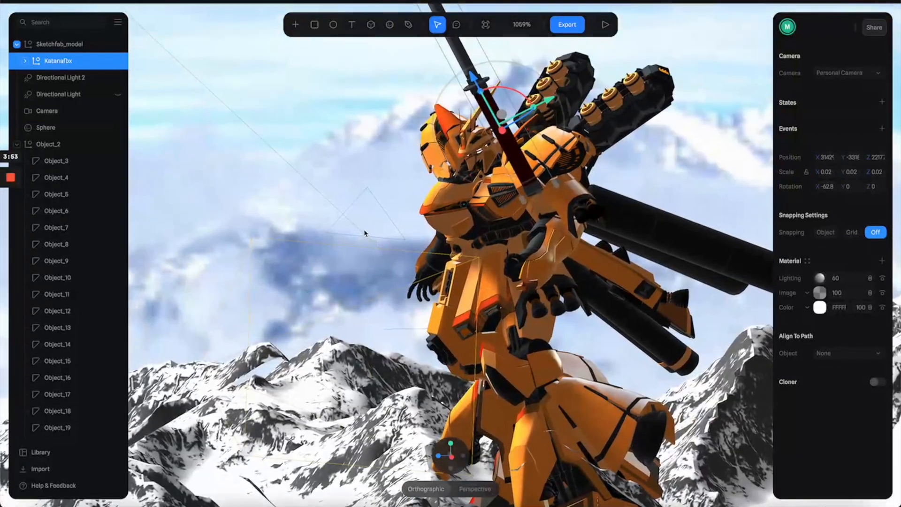
Step: Reselect Katanafbx, rotate it to about 23.93 degrees around X and move it down beside the Gundam's arm with the blade pointing forward
left_click(442, 117)
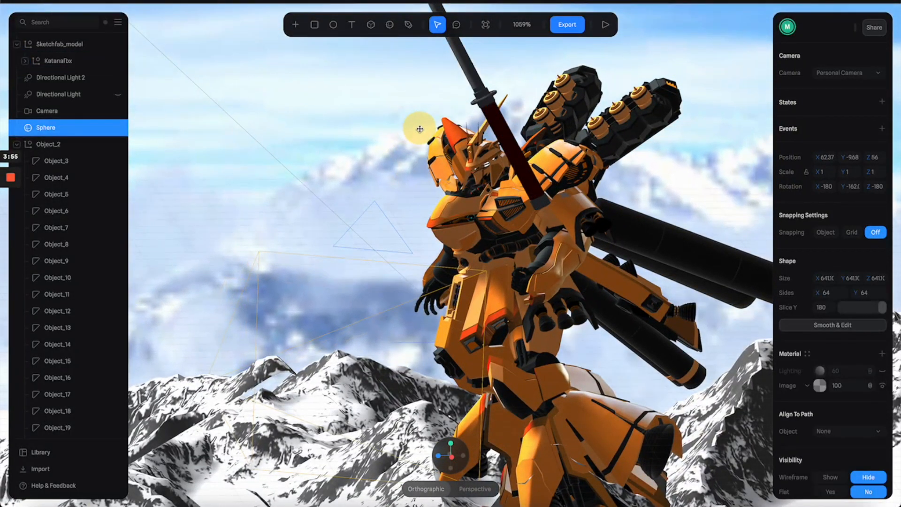
left_click_drag(486, 147, 507, 137)
left_click(508, 137)
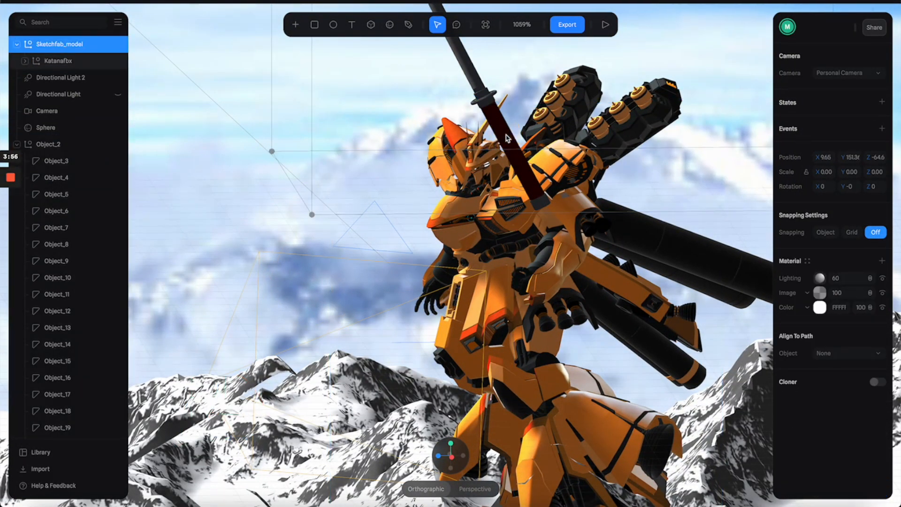
left_click(40, 59)
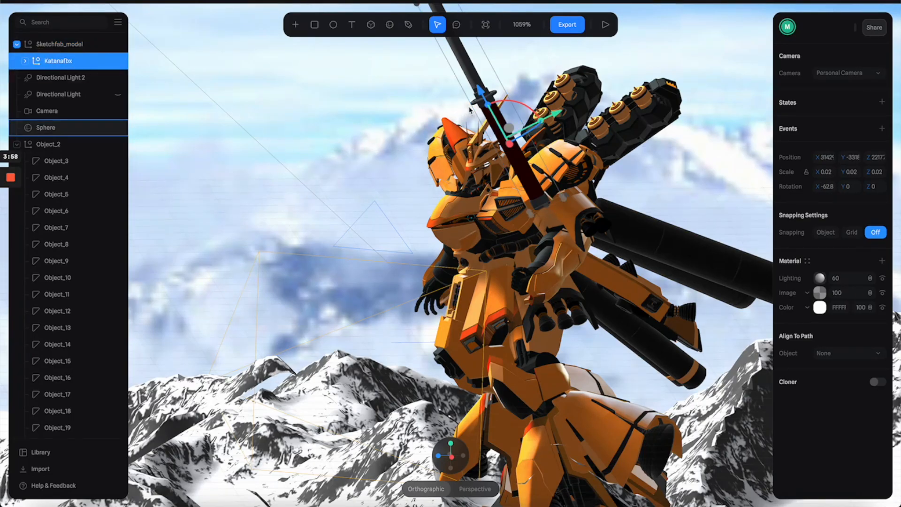
left_click_drag(503, 99, 421, 112)
left_click_drag(359, 214, 371, 132, "alt")
left_click_drag(743, 277, 488, 145)
left_click_drag(559, 282, 506, 203, "alt")
left_click_drag(459, 52, 510, 225)
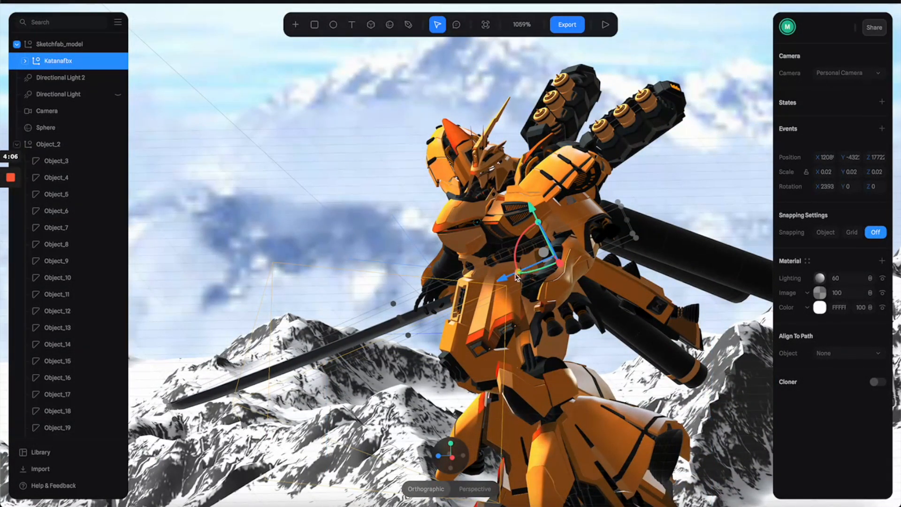